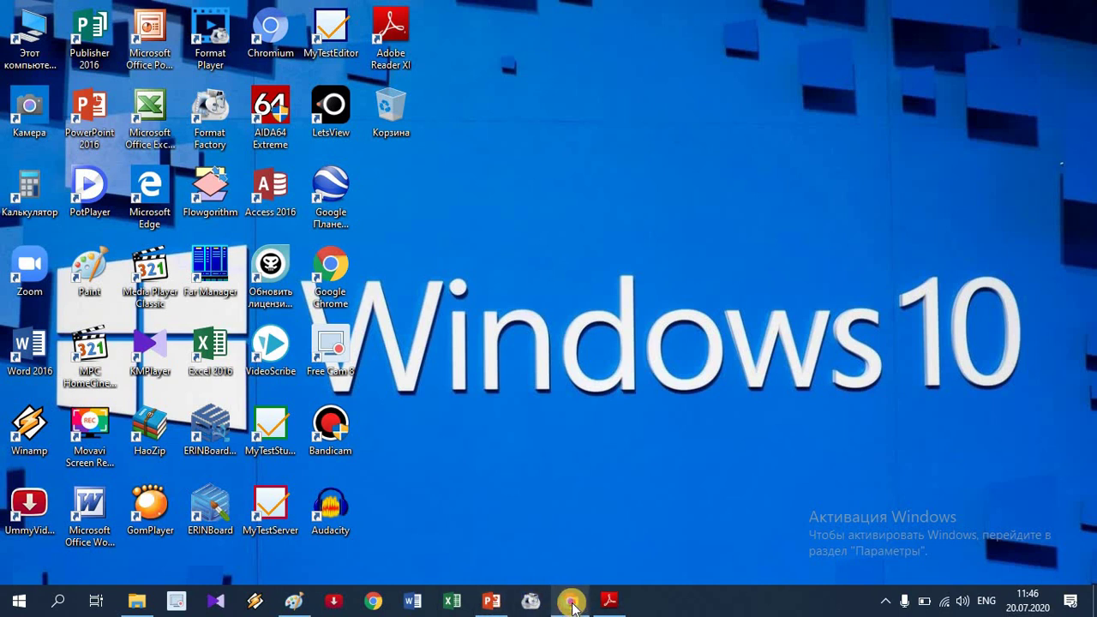
Load 2020.edu.gov.kg in the Chrome window to reach the Абитуриент Онлайн home page.
left_click(571, 600)
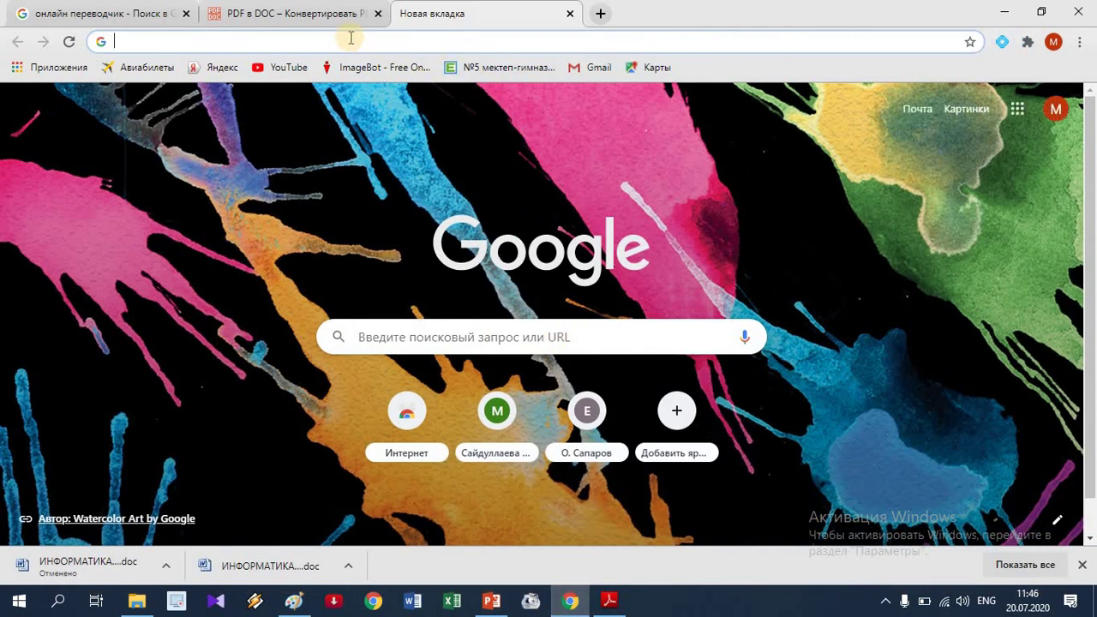
left_click(321, 40)
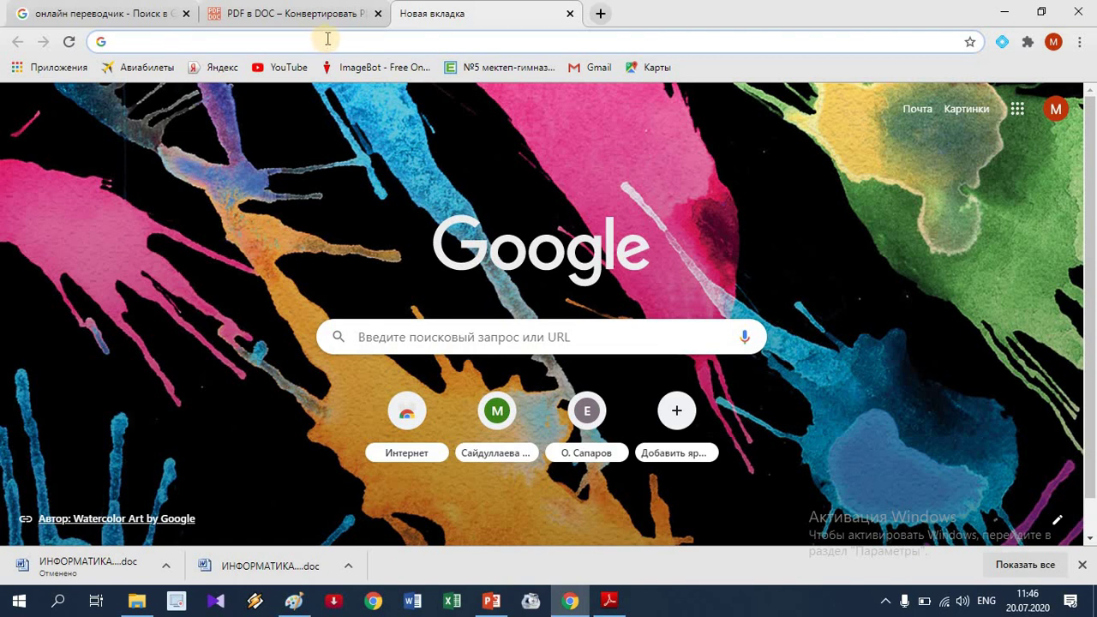
type("2")
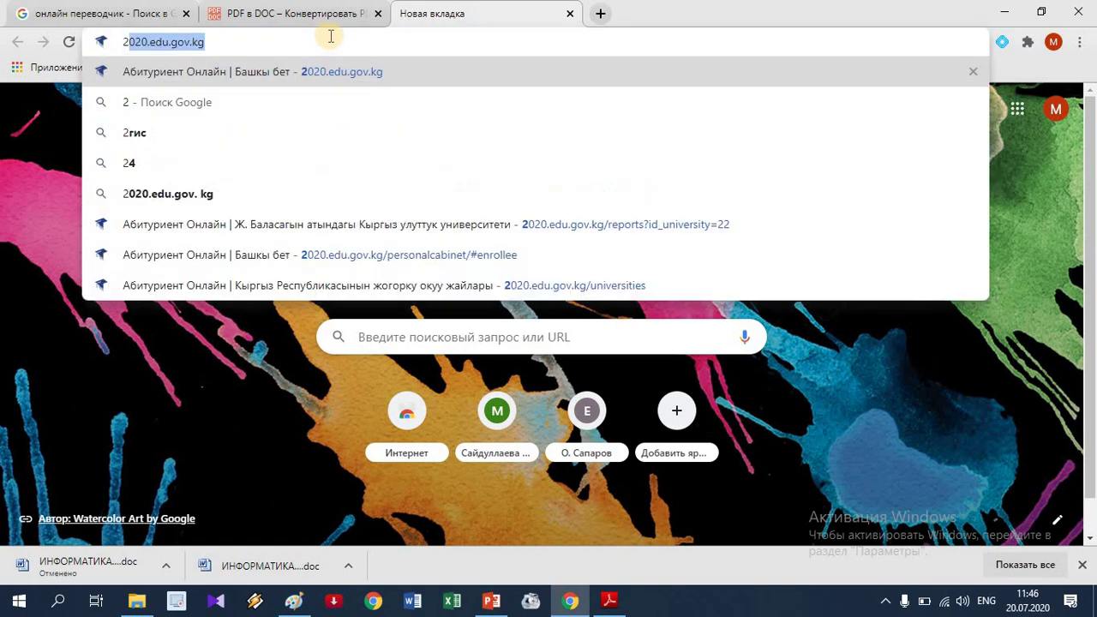
type("020")
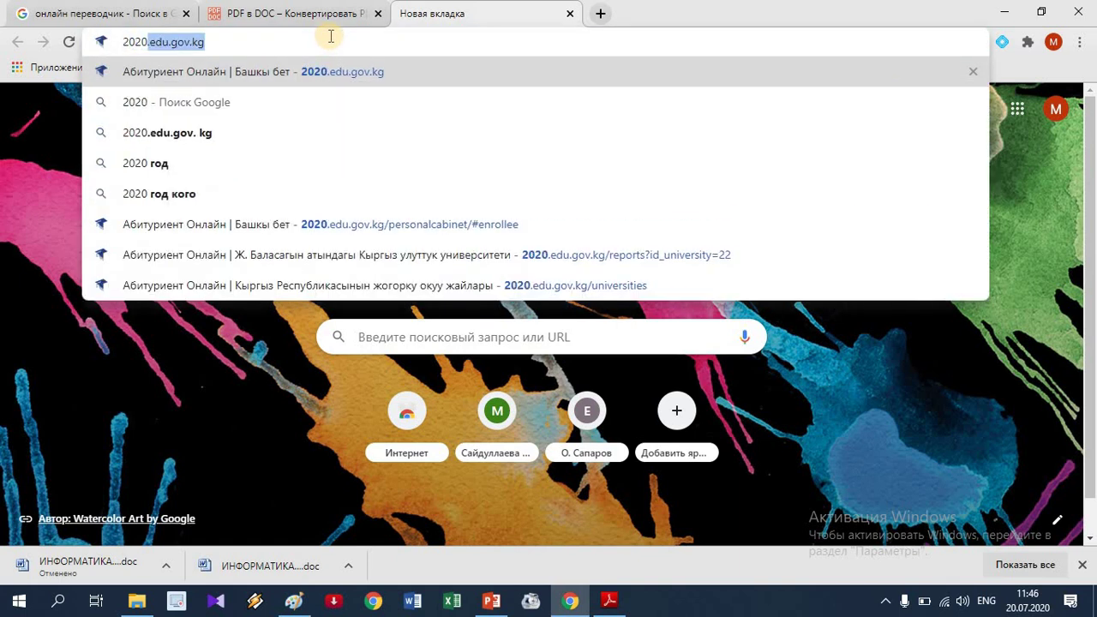
type(".")
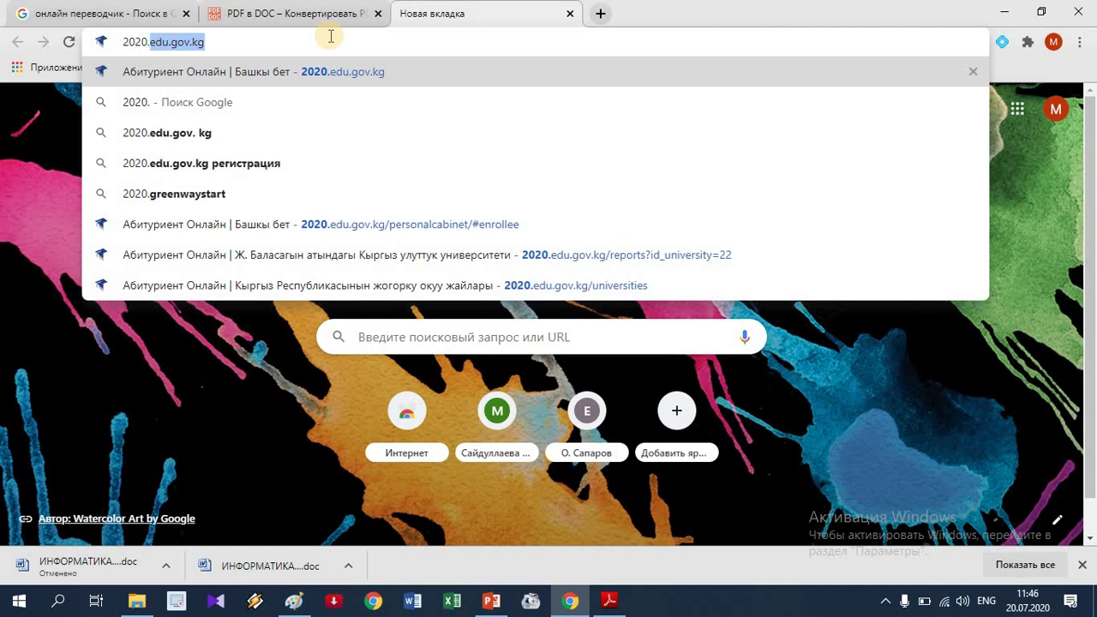
type("edu")
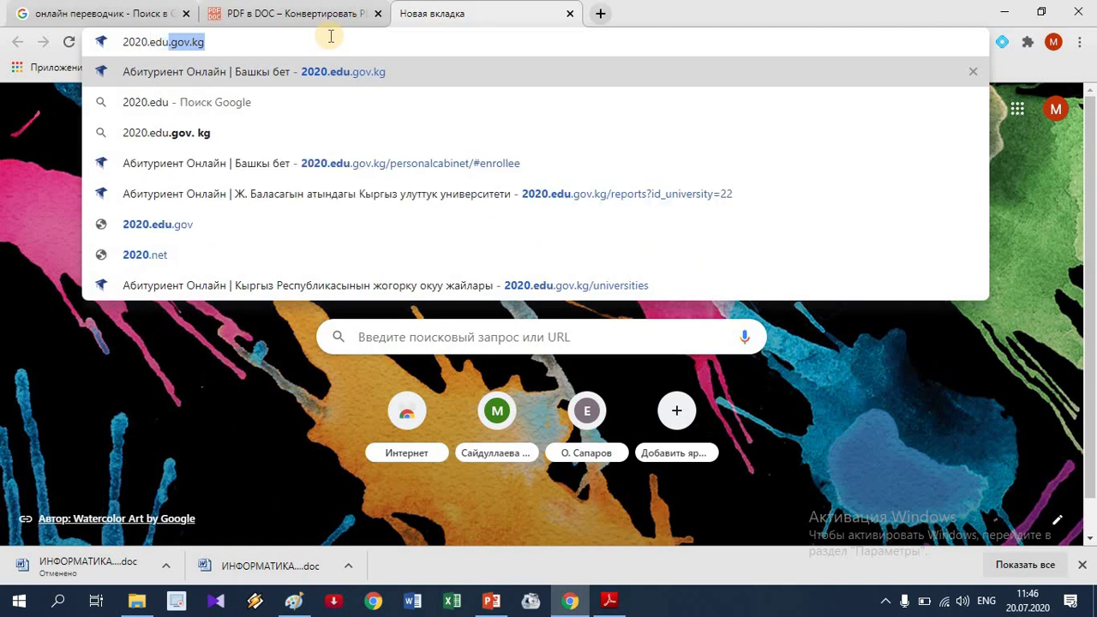
type(".gov.")
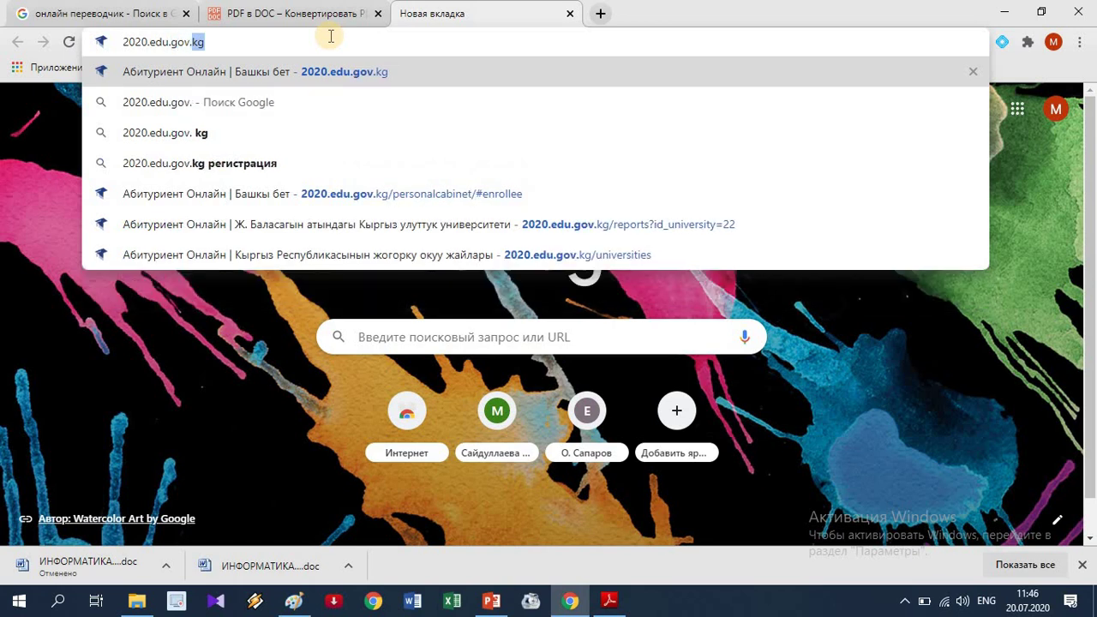
type("kg")
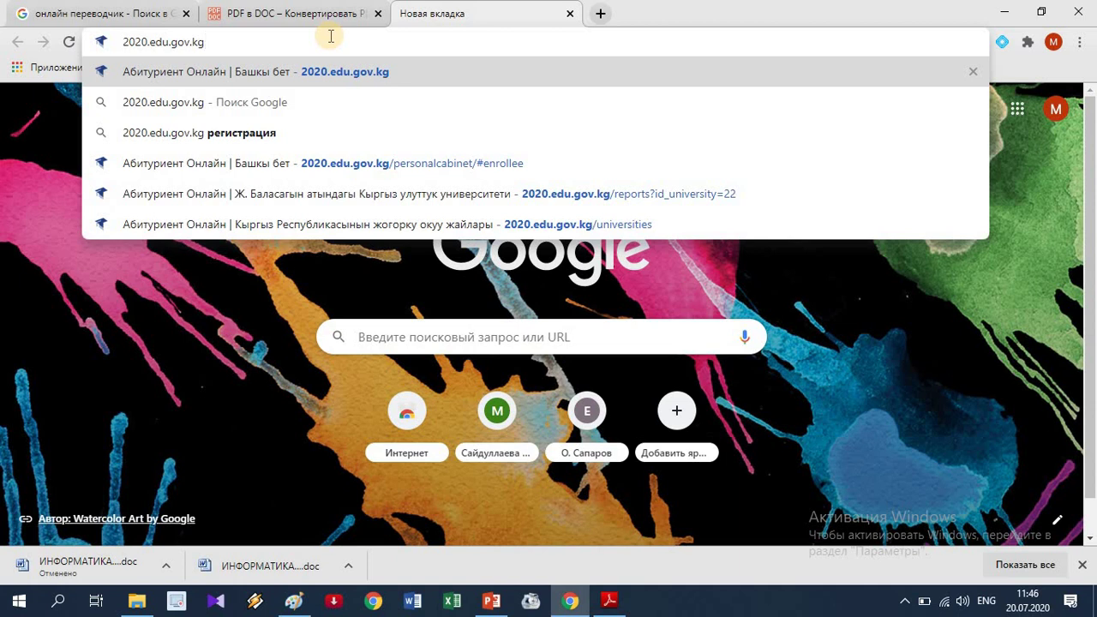
key("Return")
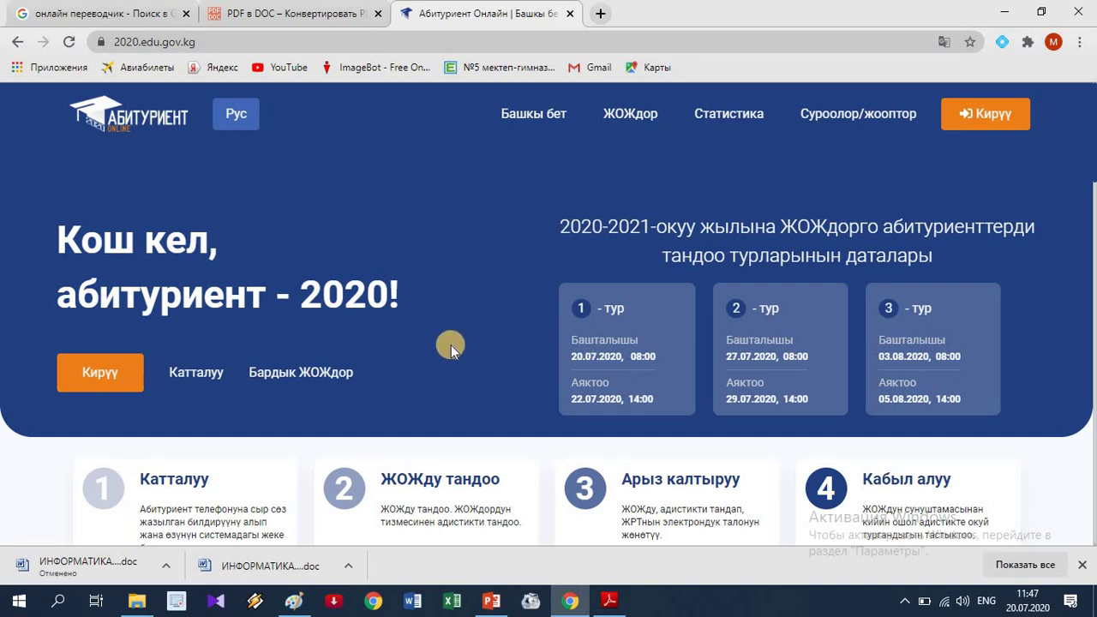
Open the applicant login form with the orange Кирүү button.
left_click(101, 377)
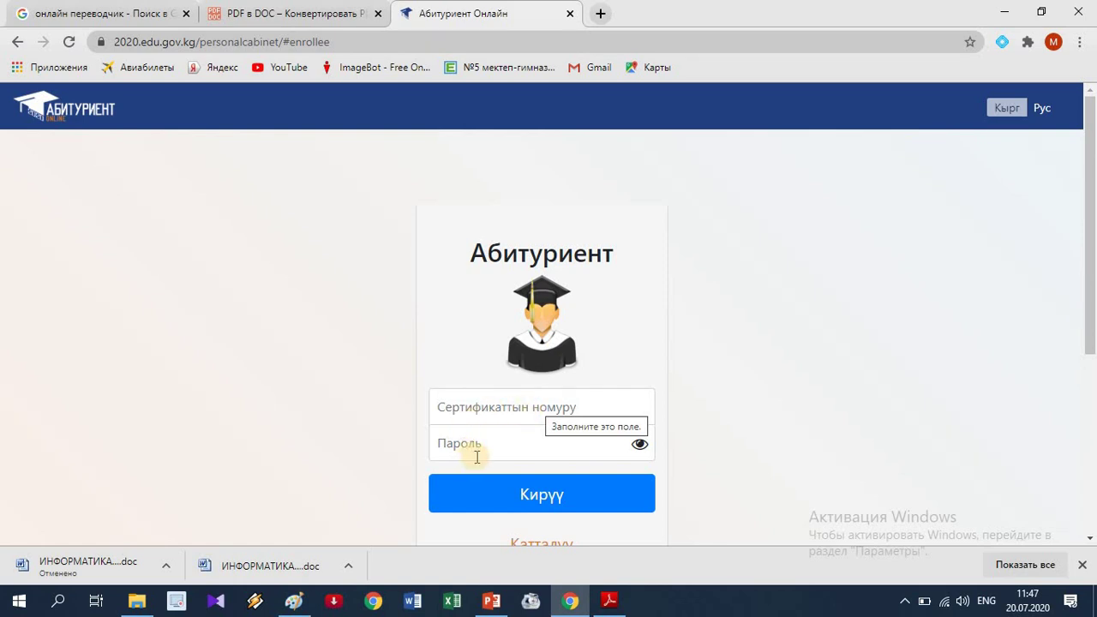
Log in with the applicant's certificate number and password to reach the scores page.
left_click(487, 408)
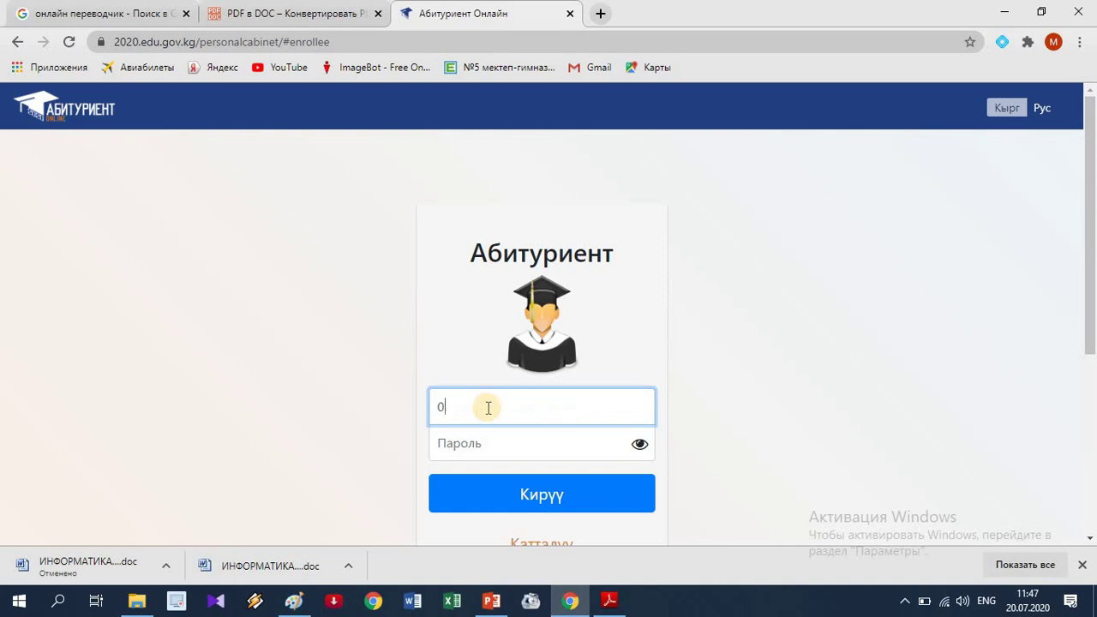
left_click(498, 444)
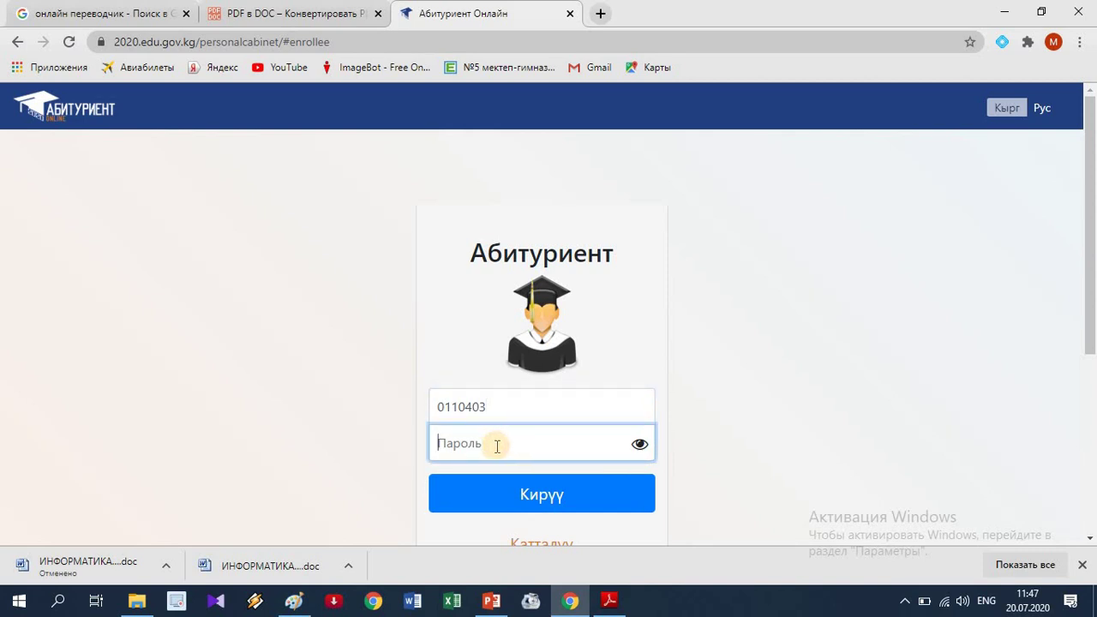
type("*****")
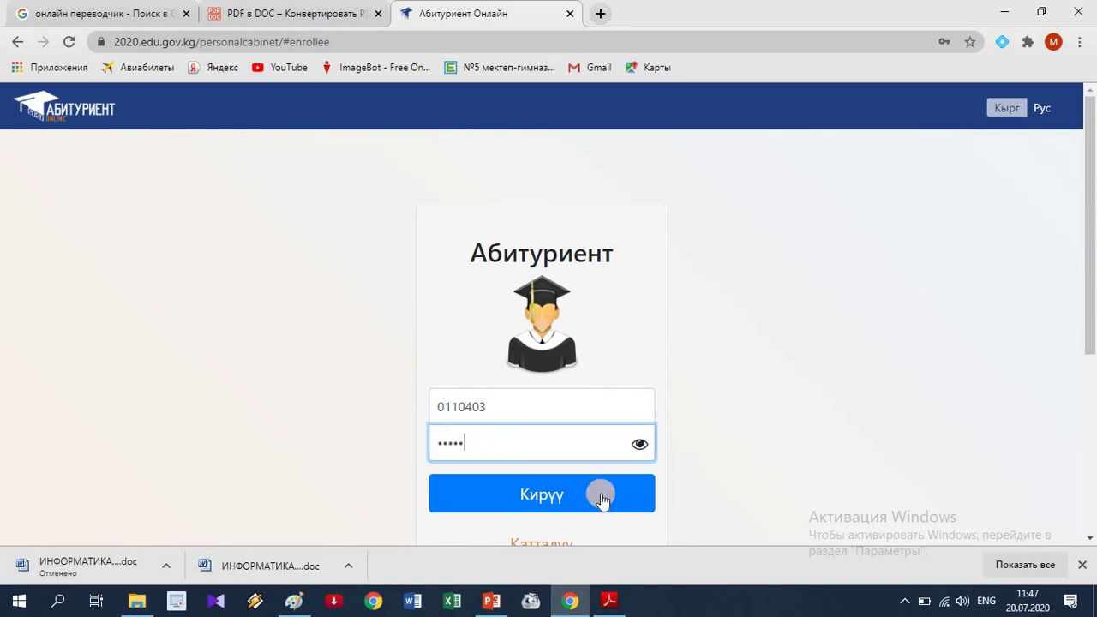
left_click(544, 508)
left_click(552, 499)
left_click(535, 499)
left_click(538, 494)
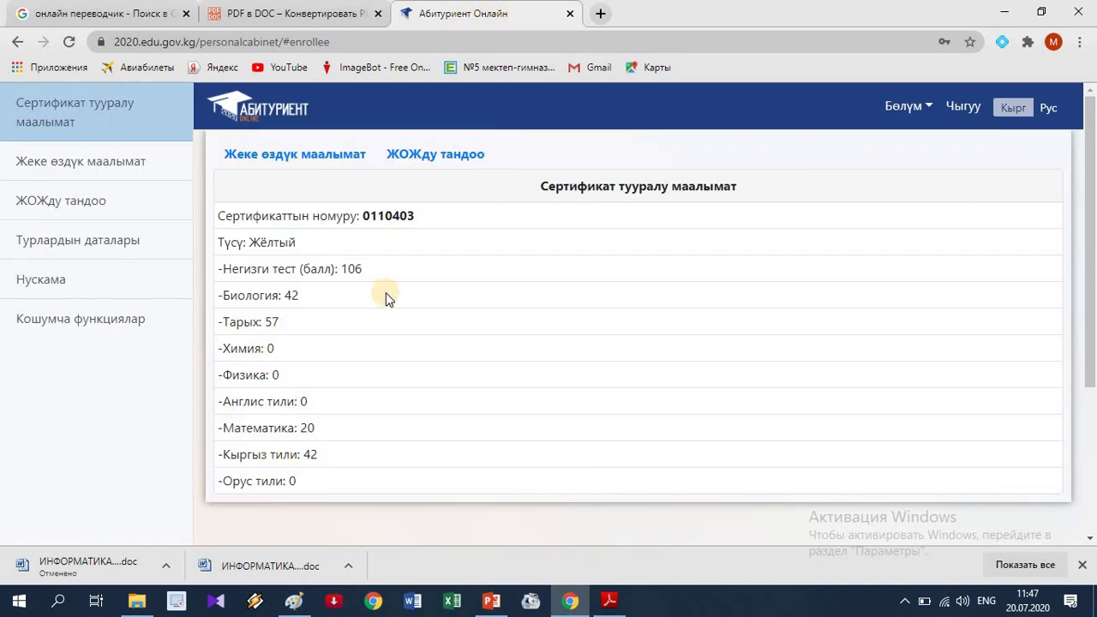
Open the empty ЖОЖду тандоо form from the sidebar's ЖОЖду тандоо section.
left_click(294, 154)
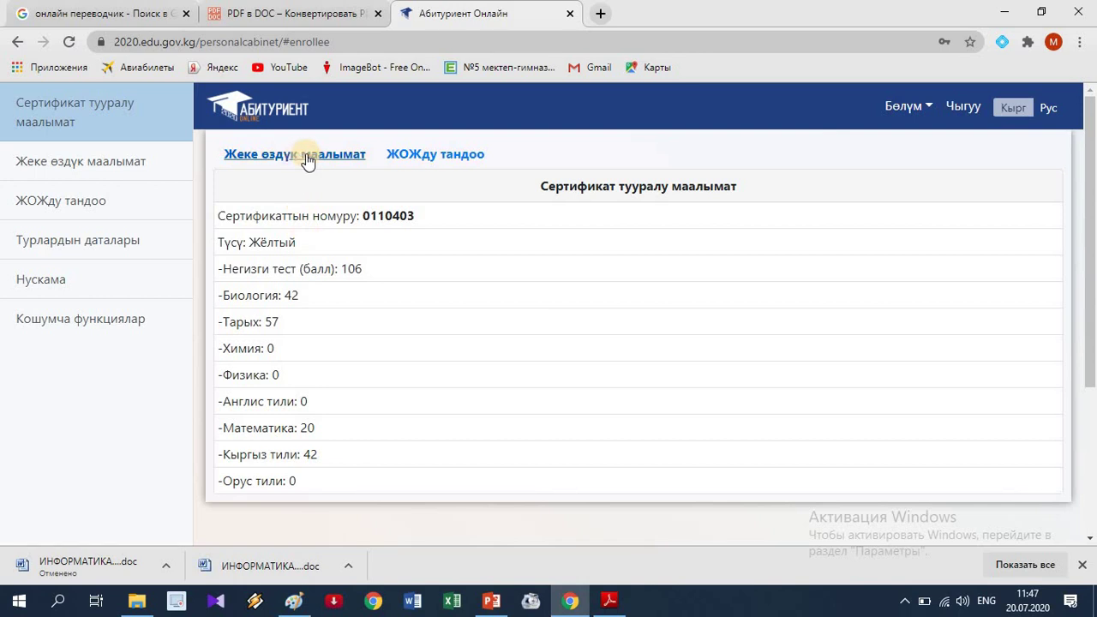
left_click(404, 155)
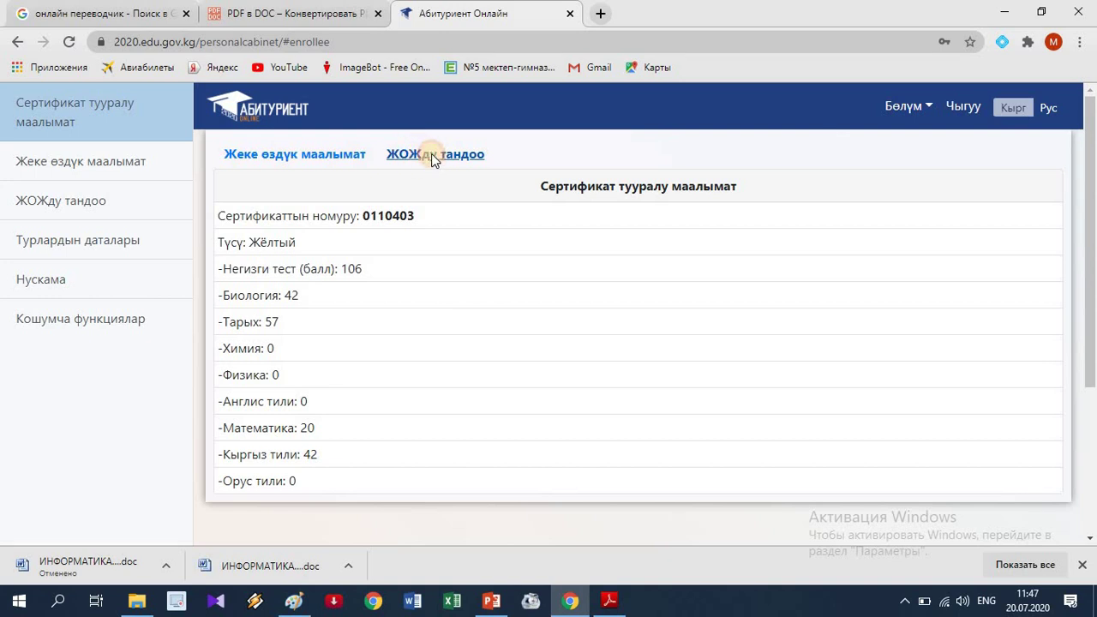
left_click(431, 155)
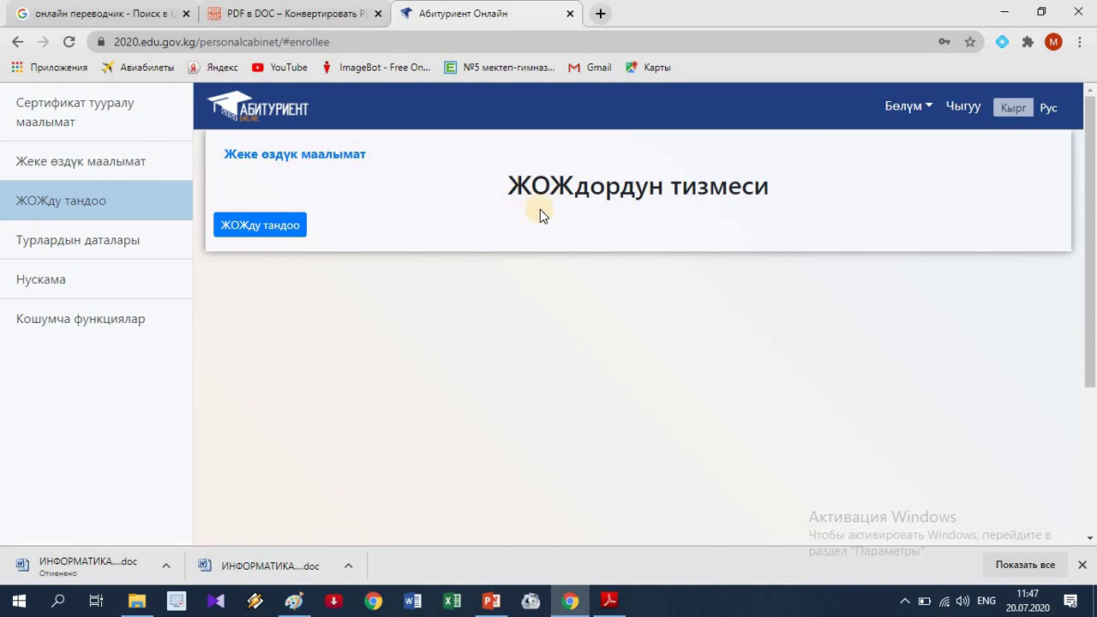
left_click(262, 230)
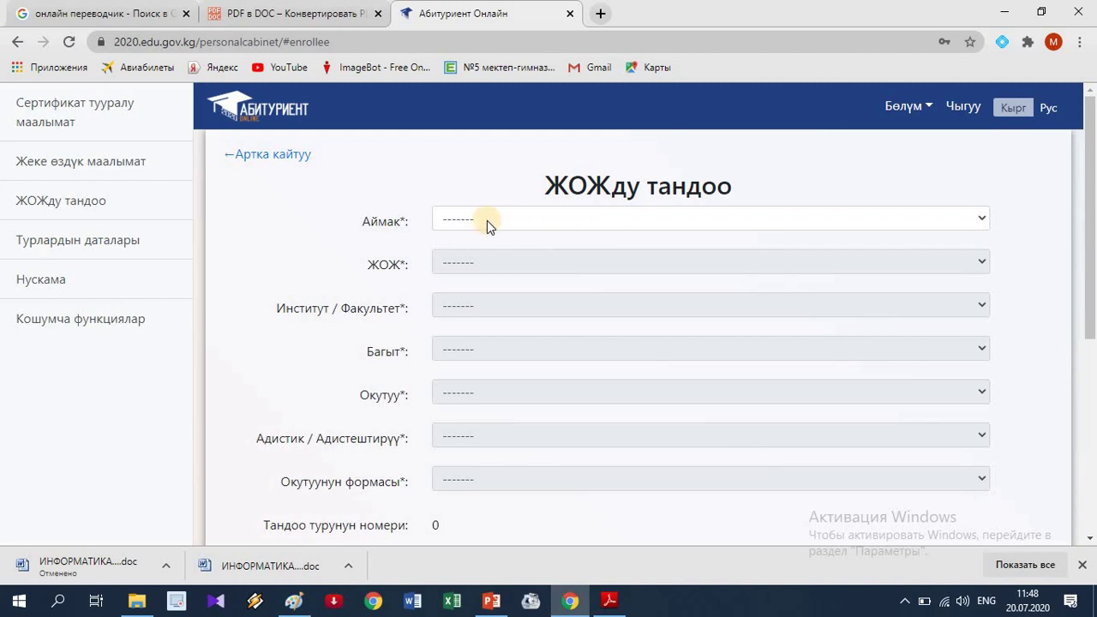
Choose region Бишкек шаары and university Ж. Баласагын атындагы Кыргыз улуттук университети.
left_click(982, 224)
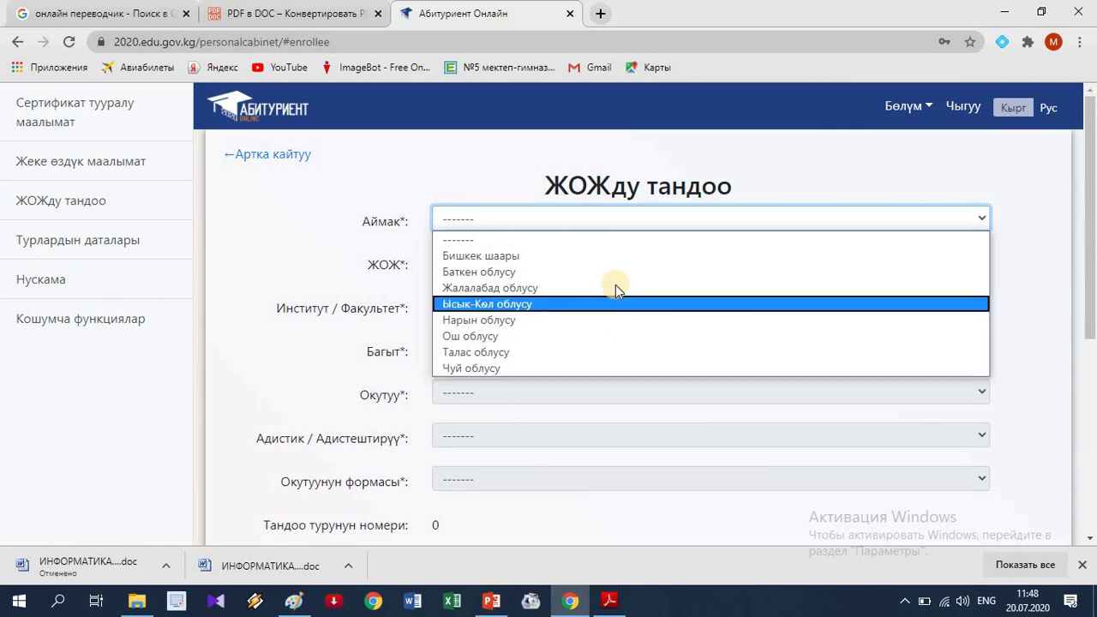
left_click(515, 256)
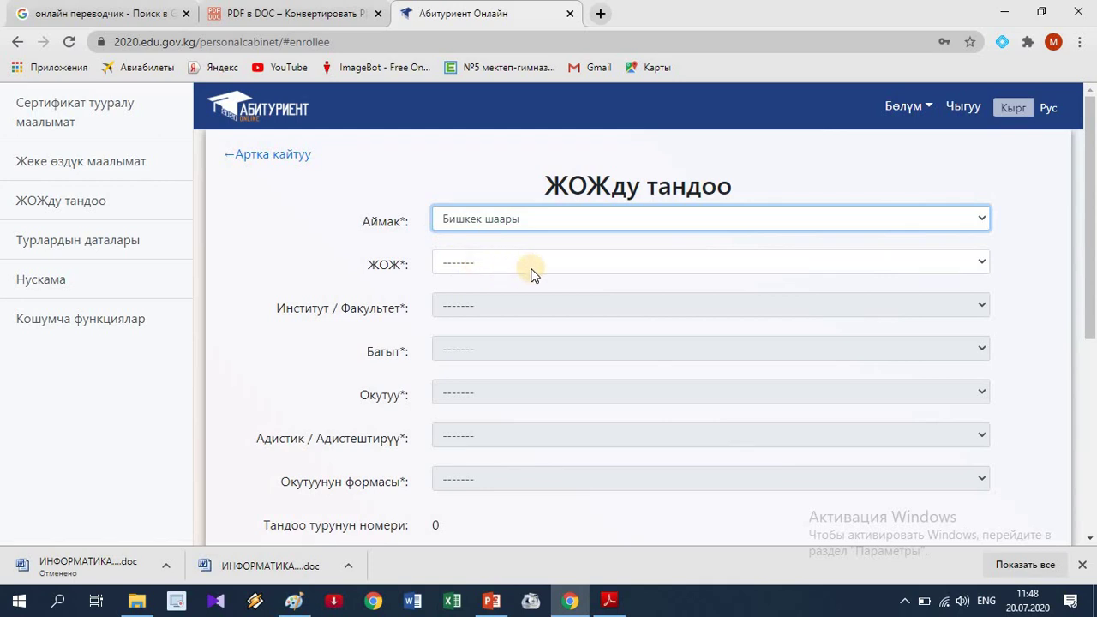
left_click(821, 266)
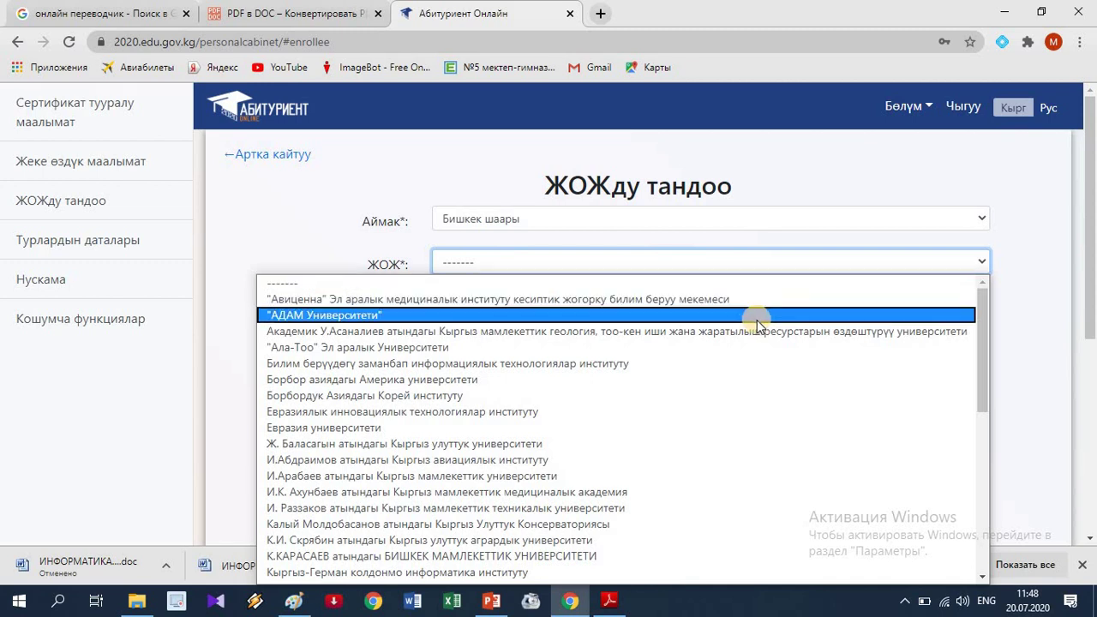
scroll(757, 324, "down", 10)
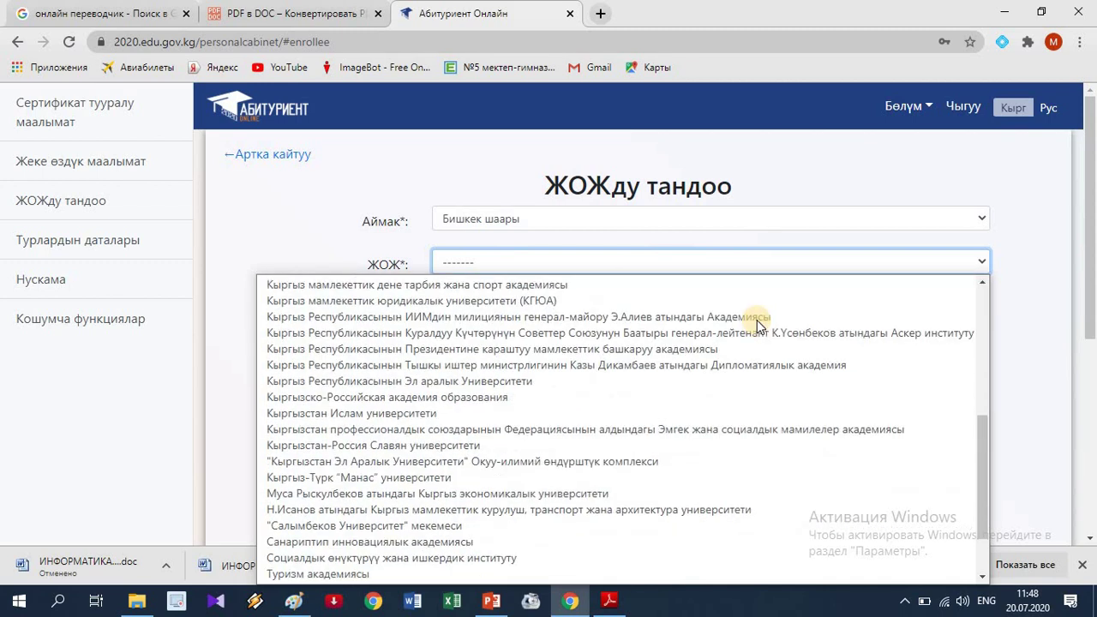
scroll(757, 324, "up", 10)
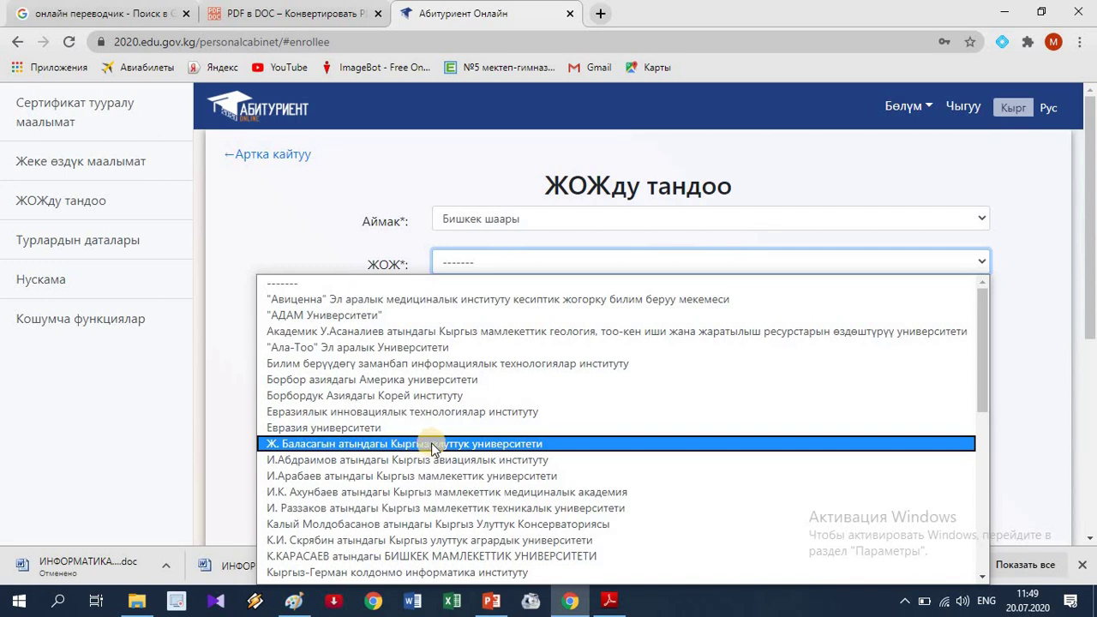
left_click(433, 444)
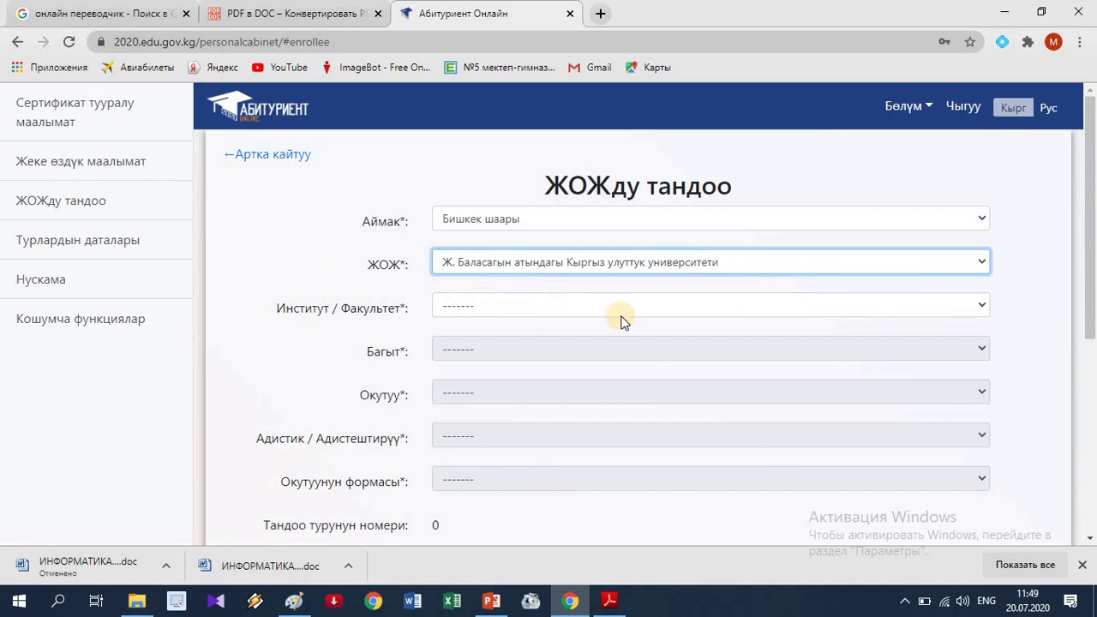
Set faculty Биология факультети, direction [520200] Биология and study level Күндүзгү бакалавр.
left_click(717, 310)
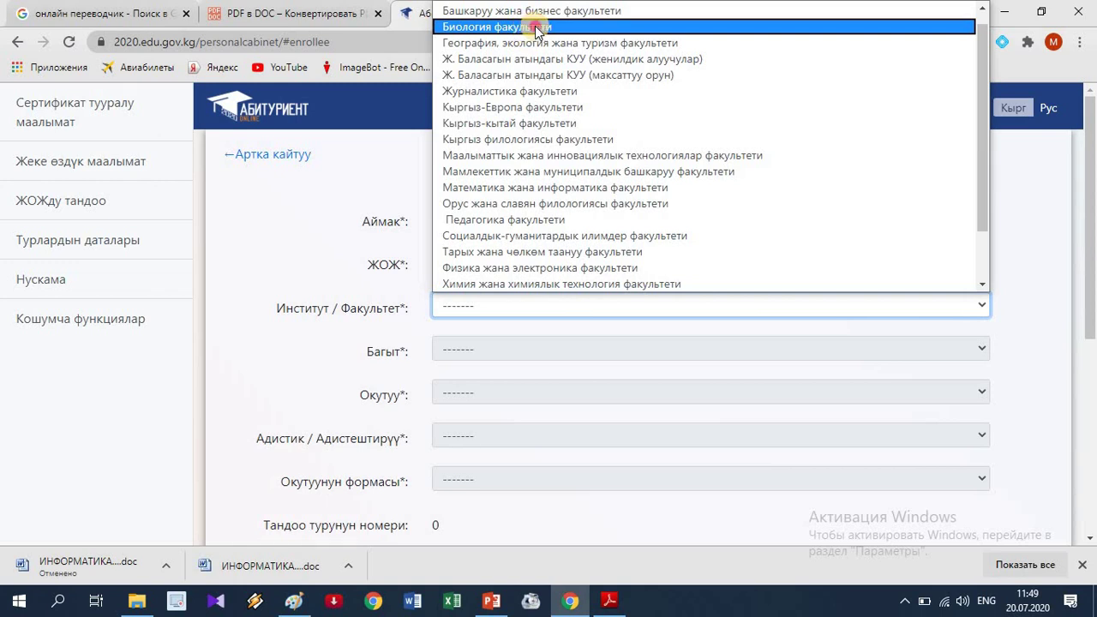
left_click(537, 29)
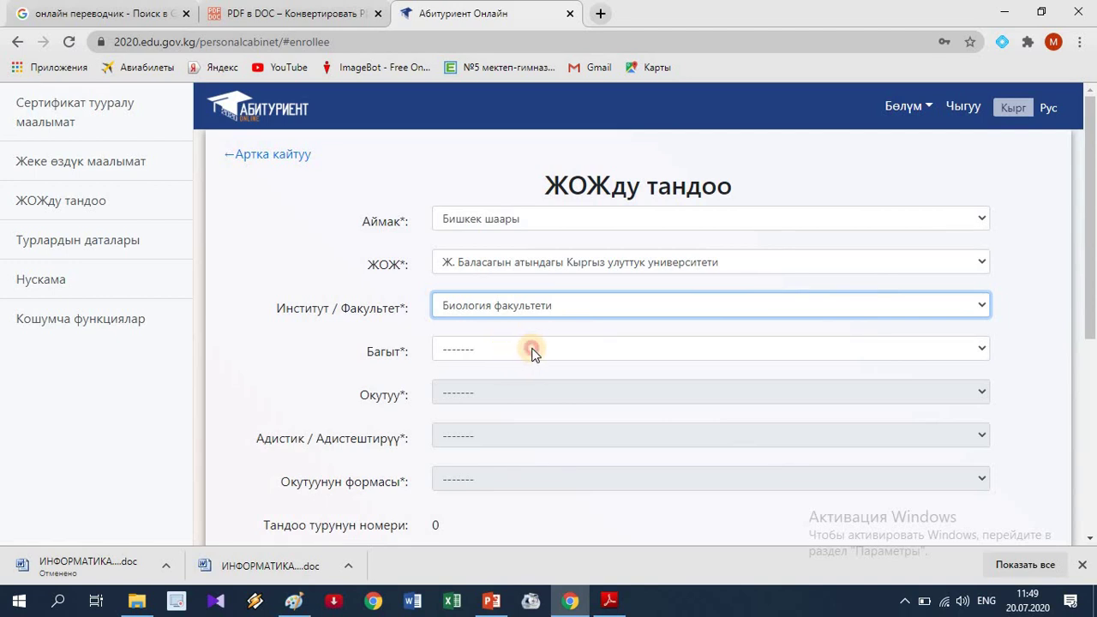
left_click(532, 351)
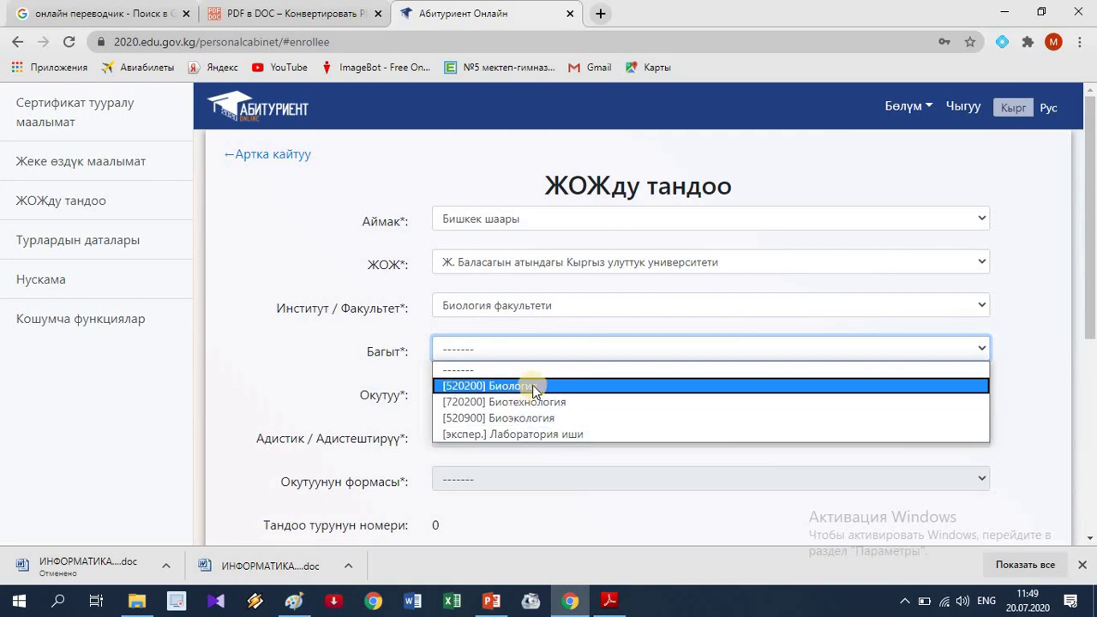
left_click(533, 385)
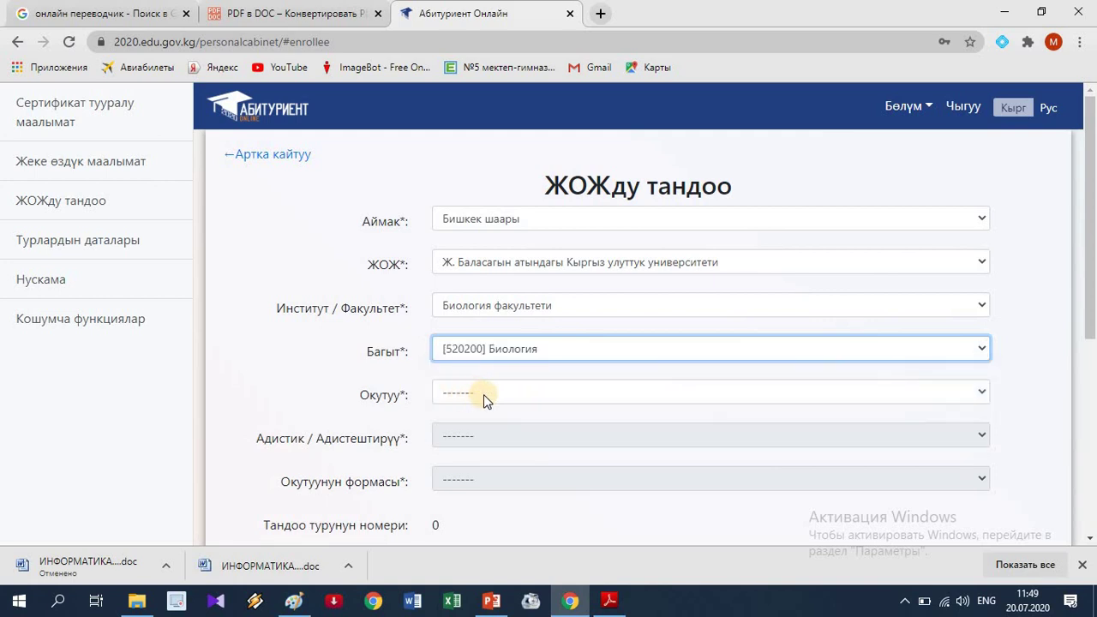
left_click(499, 399)
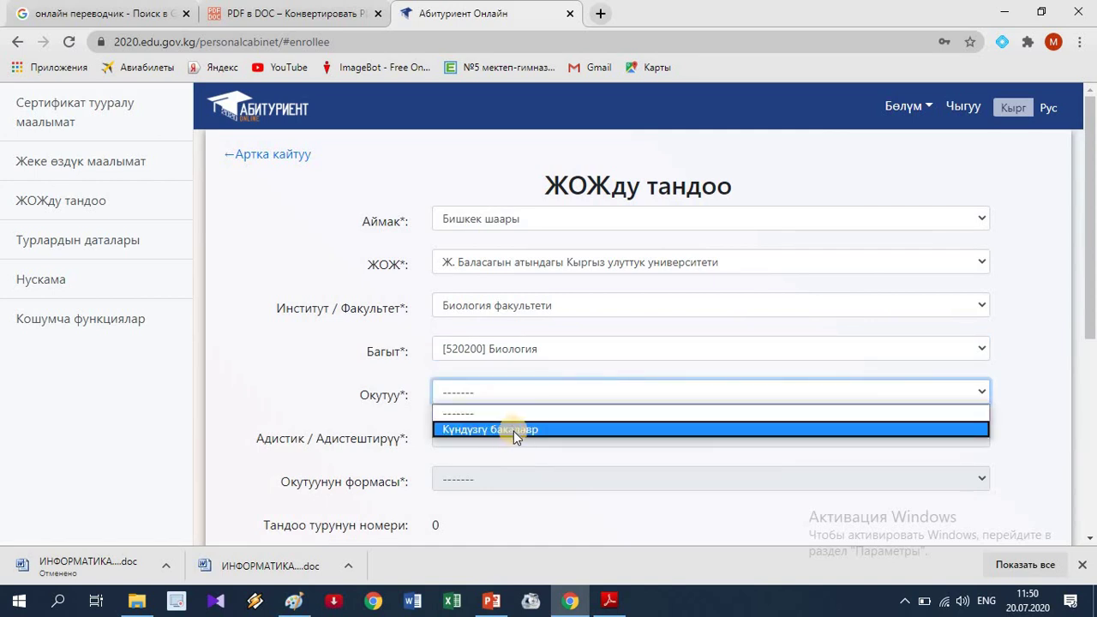
left_click(514, 431)
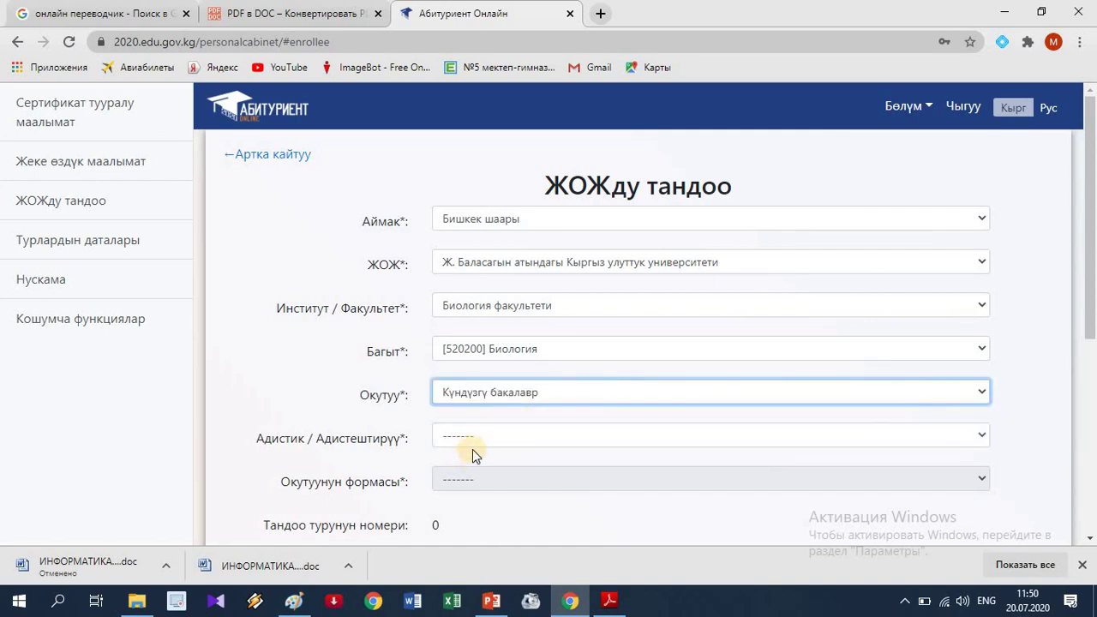
Pick the Биология (Очная бакалавр) specialty with Бюджет funding.
left_click(517, 437)
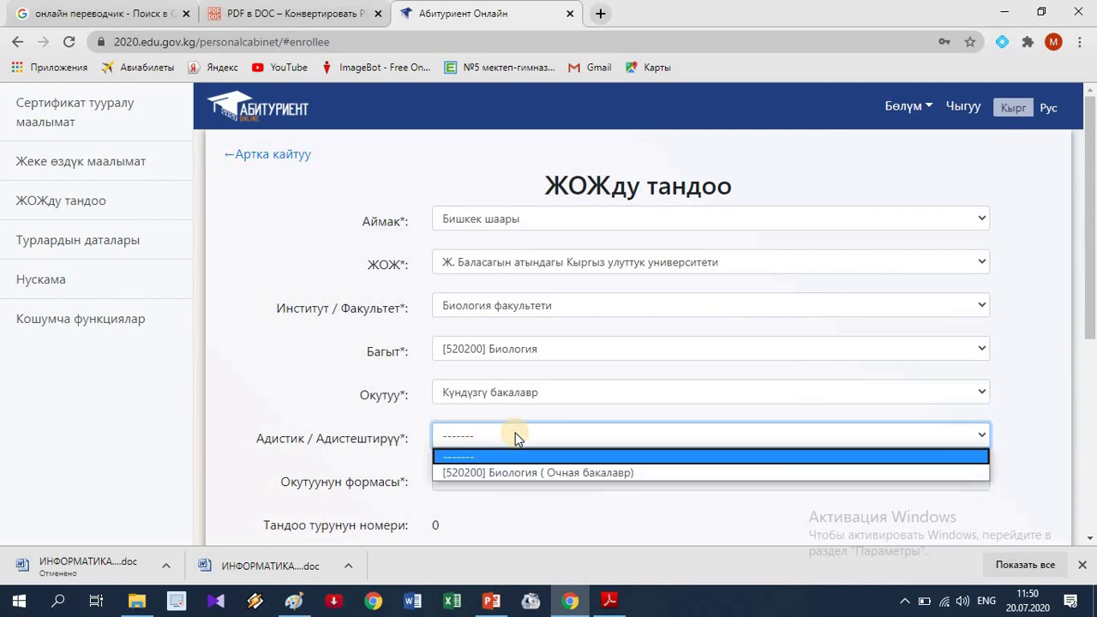
left_click(537, 472)
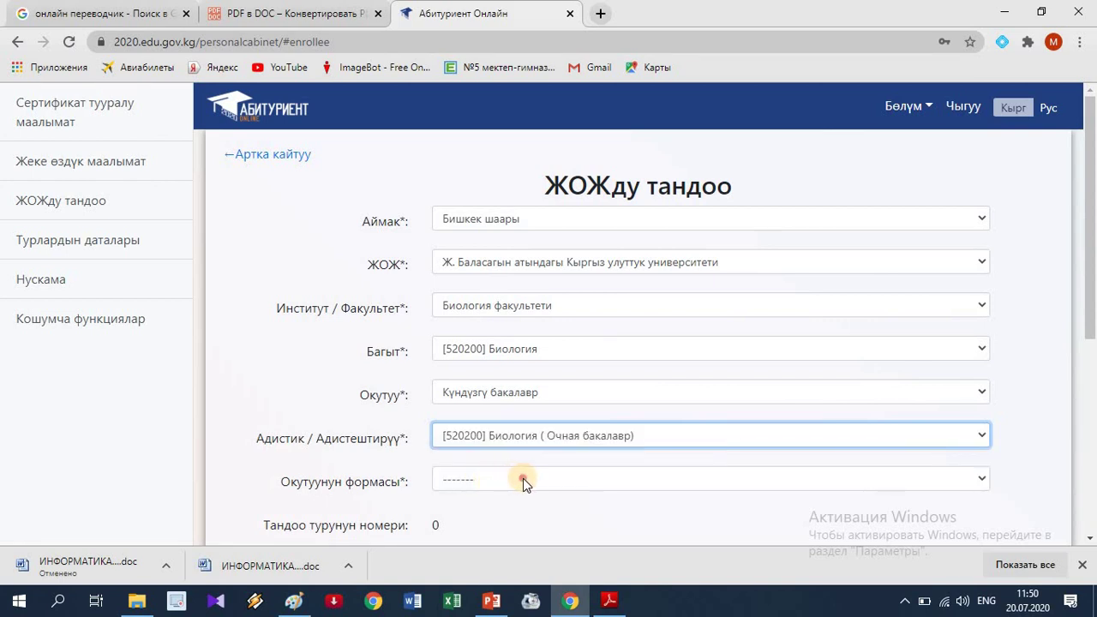
left_click(523, 478)
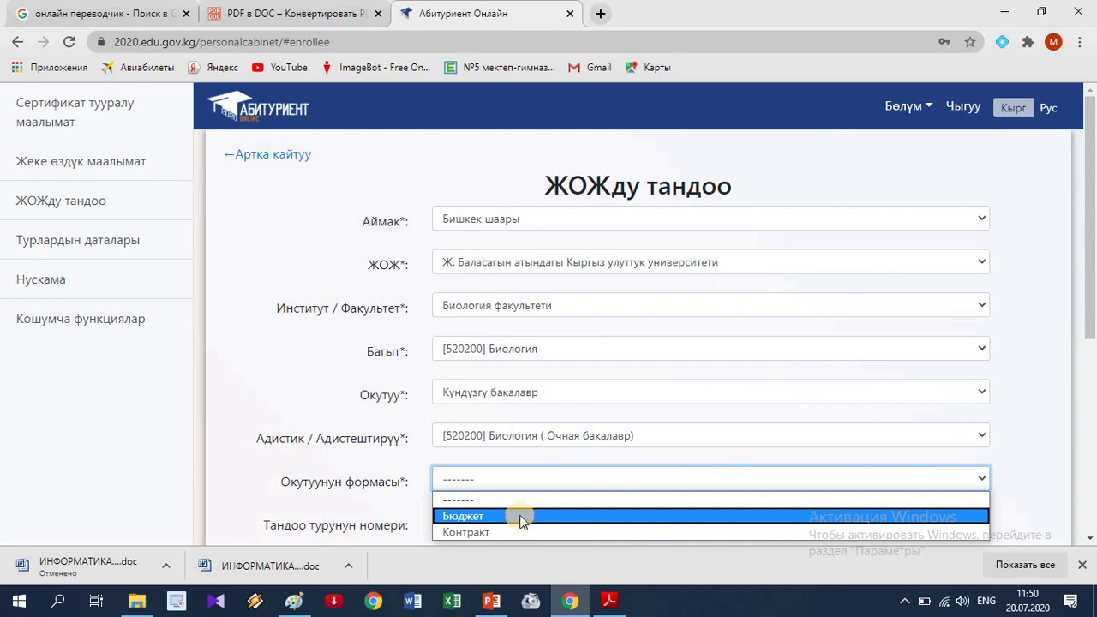
left_click(523, 517)
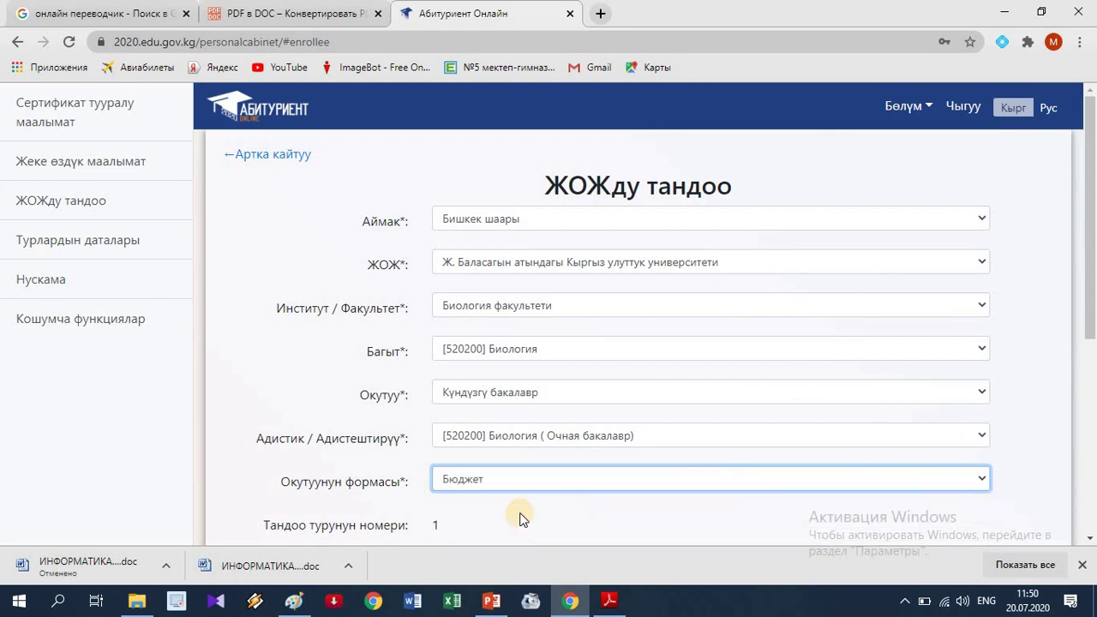
scroll(480, 480, "down", 2)
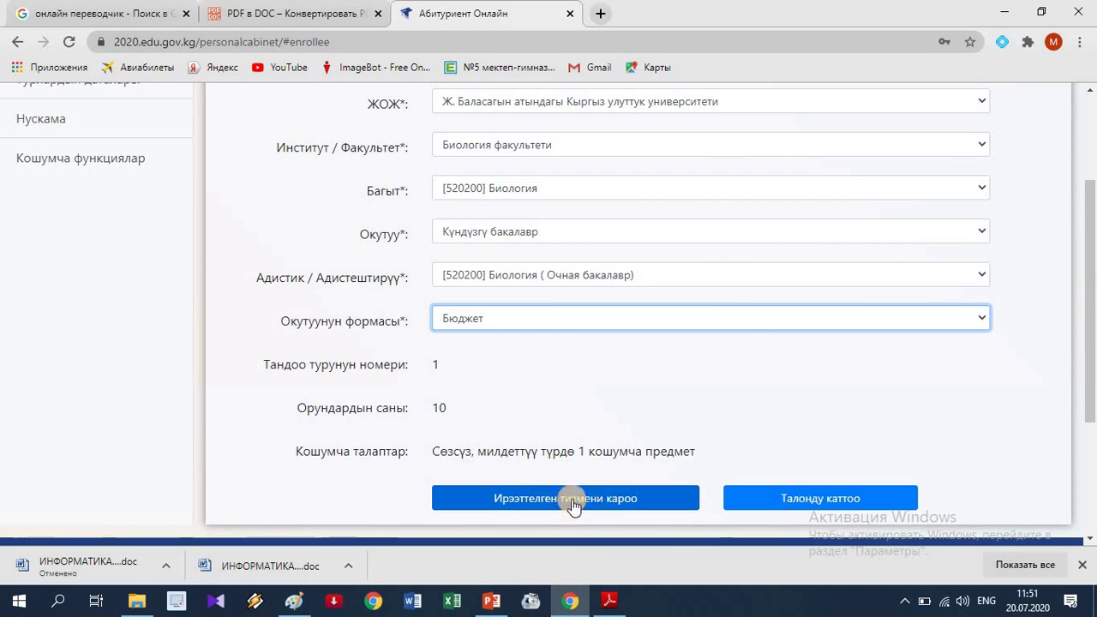
Open the ORT-Report ranked list and scroll through the 28 applicants for 10 places.
left_click(573, 503)
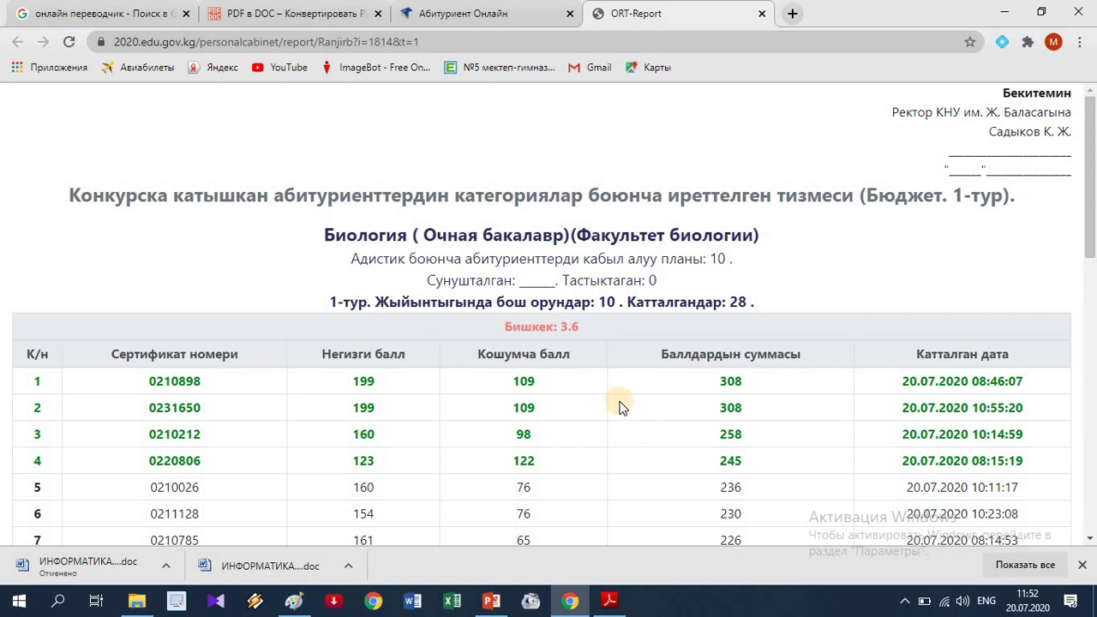
scroll(591, 384, "down", 1)
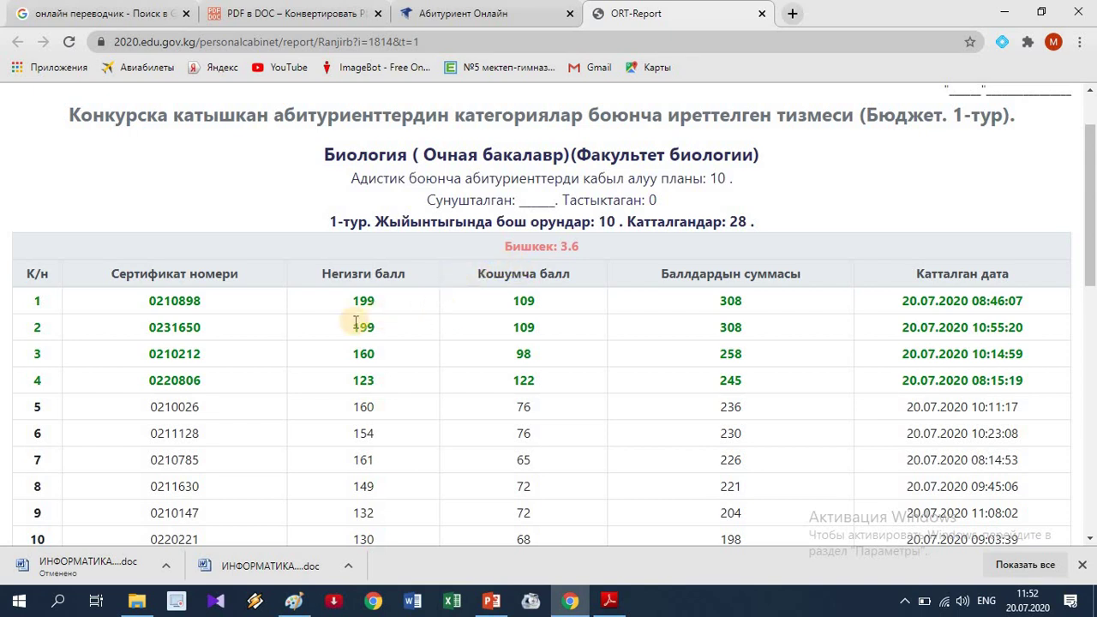
scroll(360, 318, "down", 2)
scroll(354, 328, "up", 1)
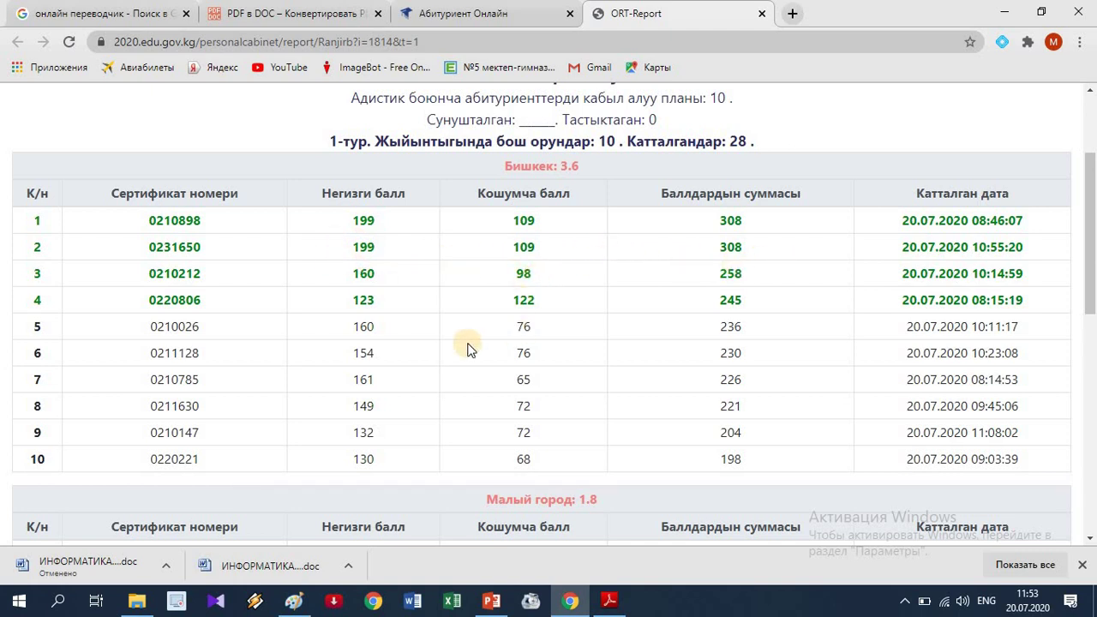
scroll(469, 349, "down", 2)
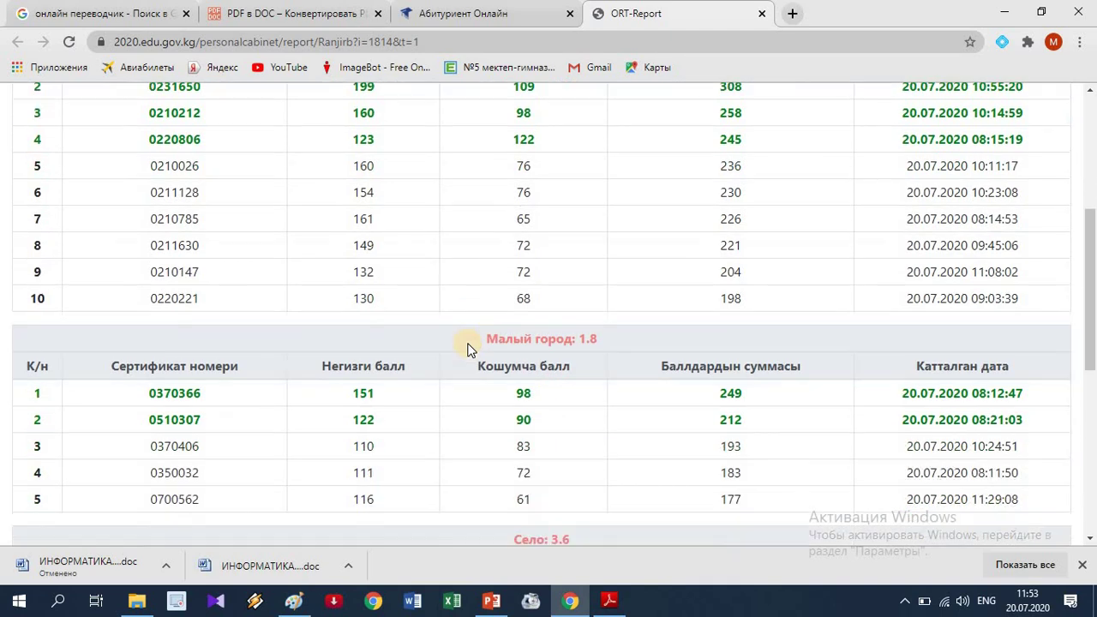
scroll(469, 348, "down", 2)
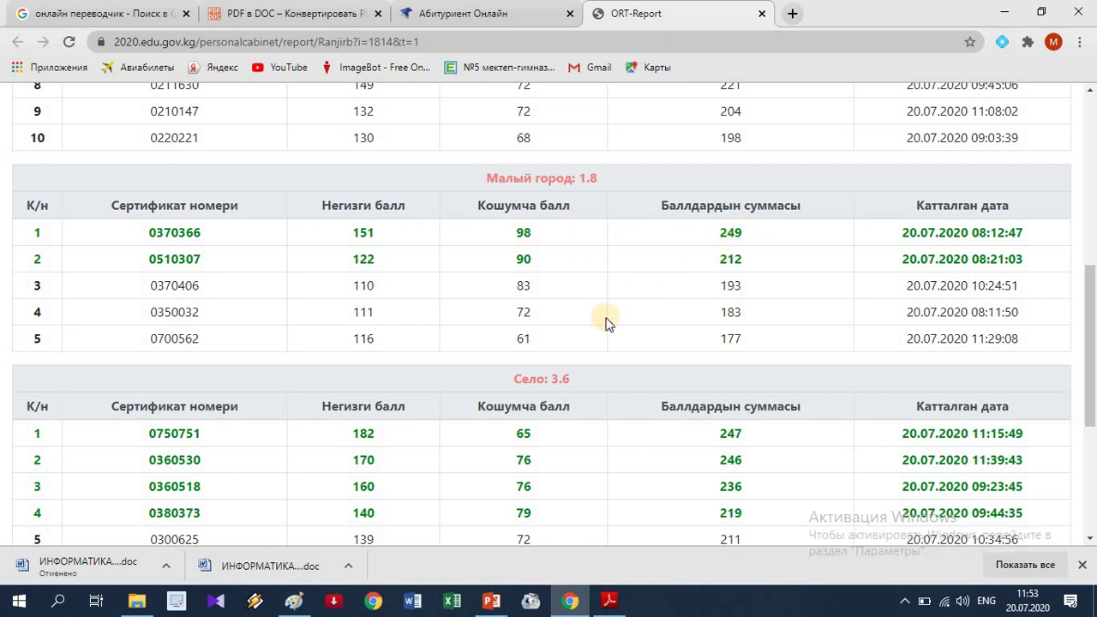
scroll(549, 389, "down", 4)
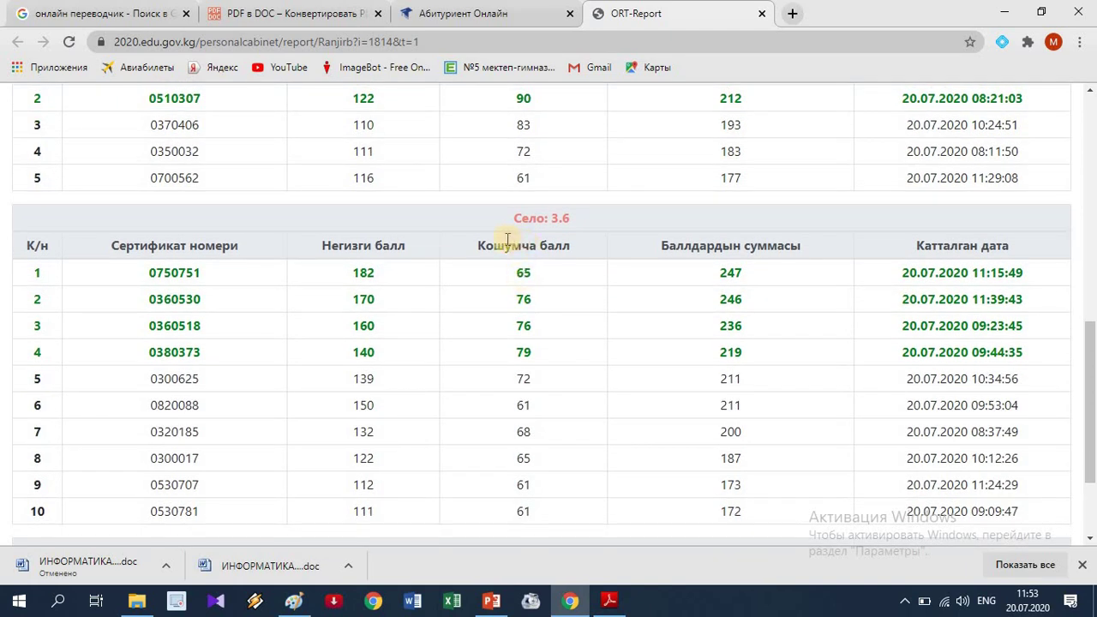
scroll(387, 328, "down", 2)
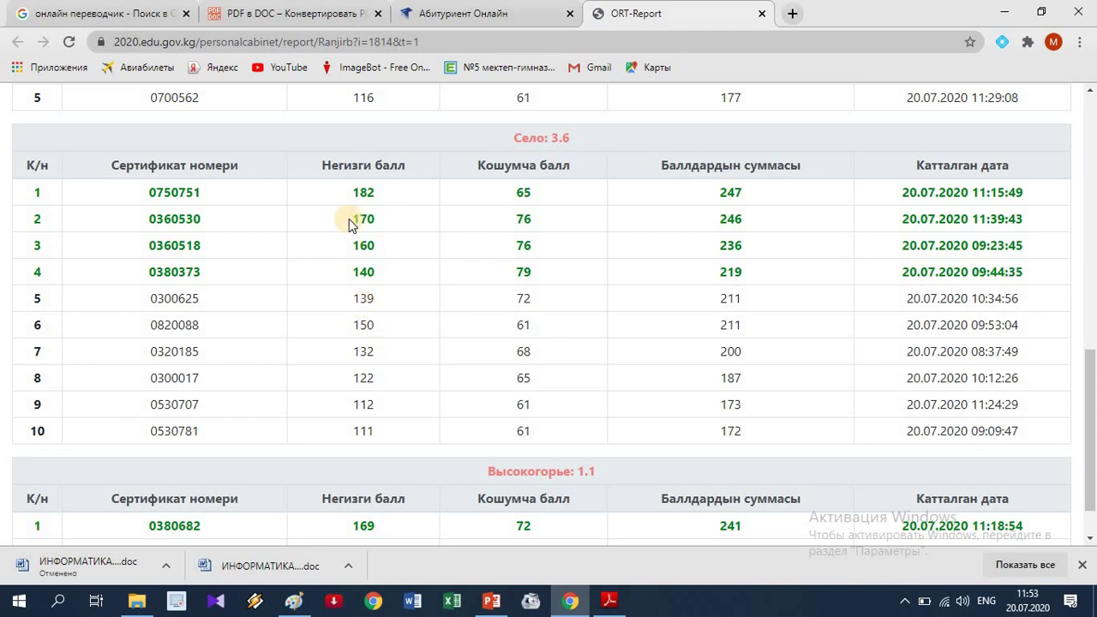
scroll(352, 225, "up", 2)
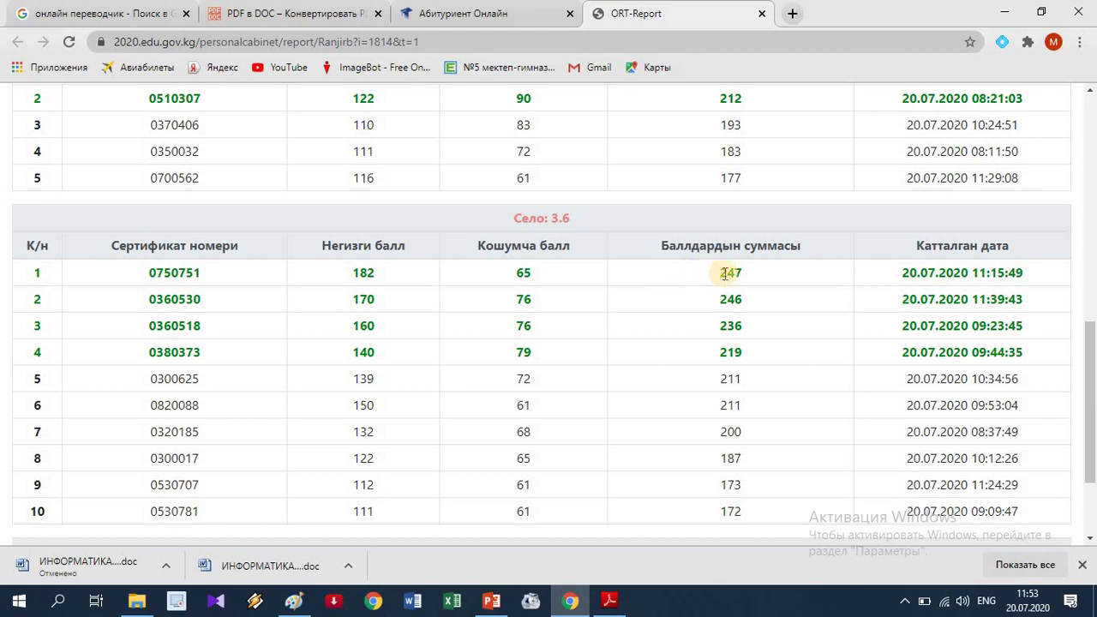
scroll(674, 352, "down", 1)
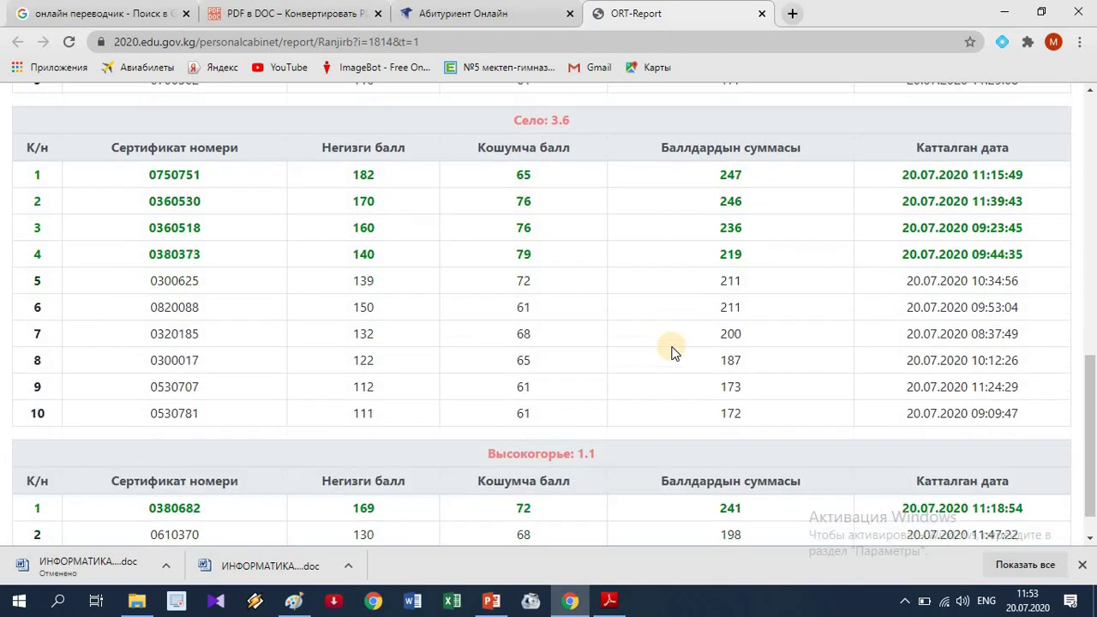
scroll(674, 351, "down", 1)
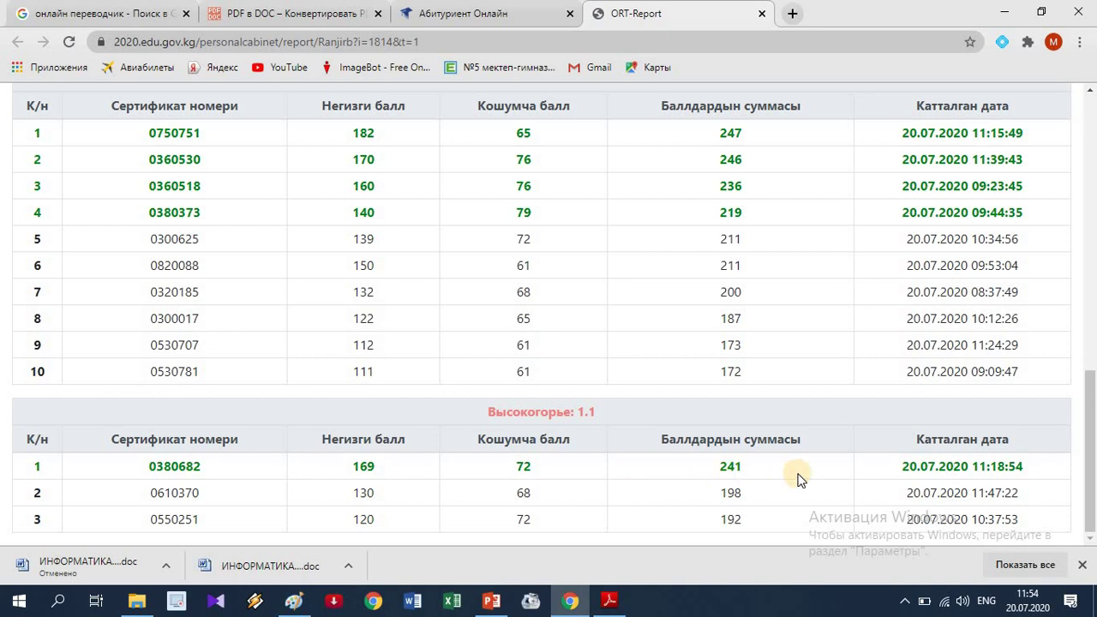
scroll(681, 440, "up", 5)
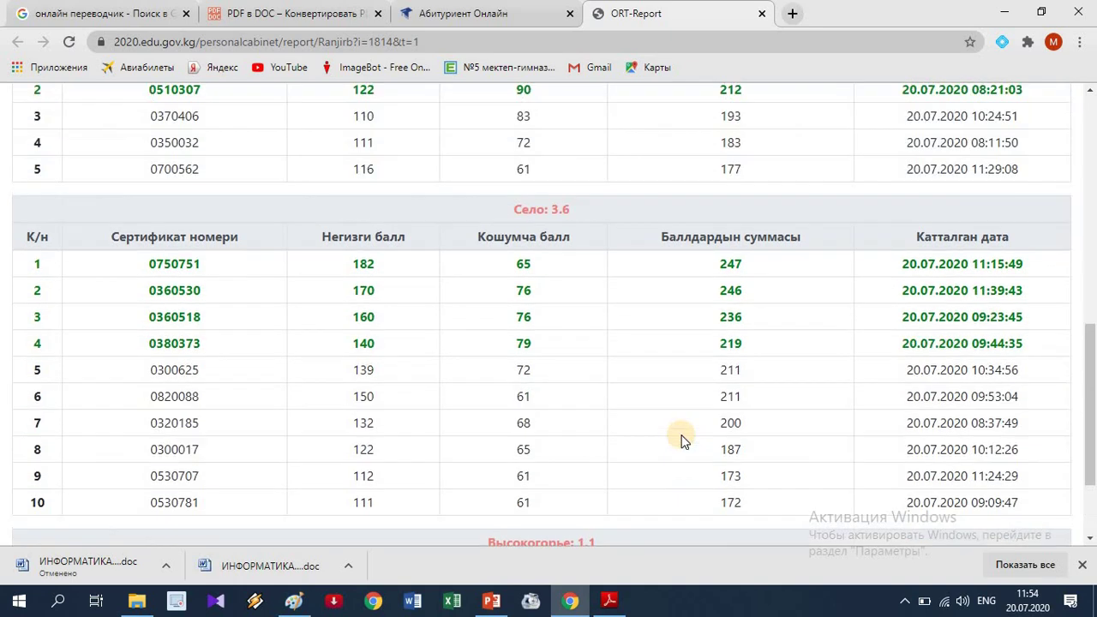
scroll(617, 425, "up", 1)
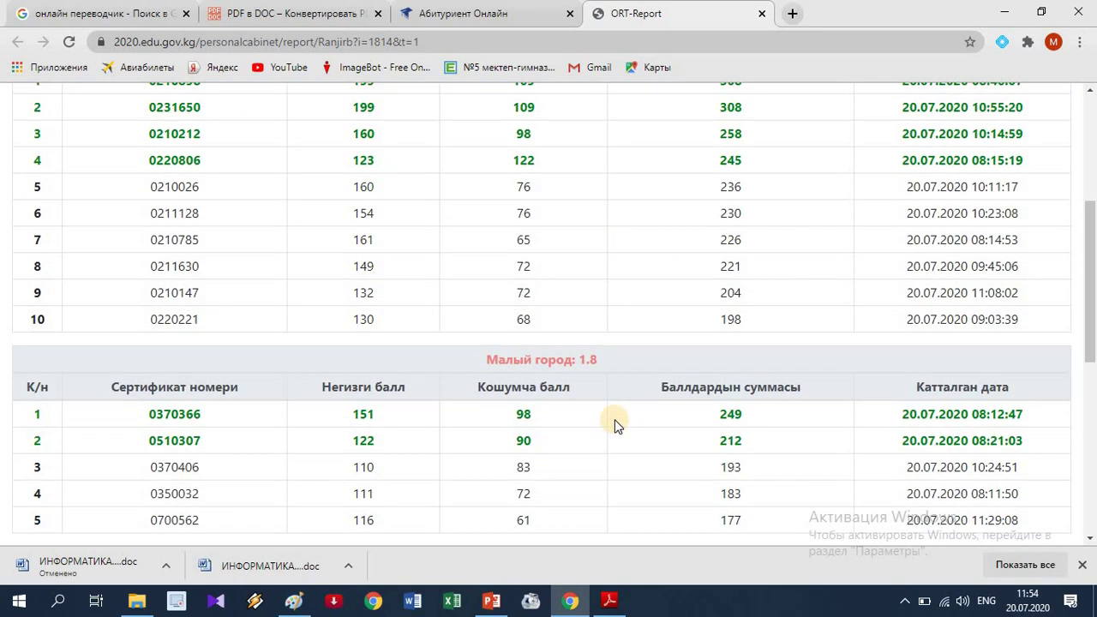
scroll(615, 419, "up", 2)
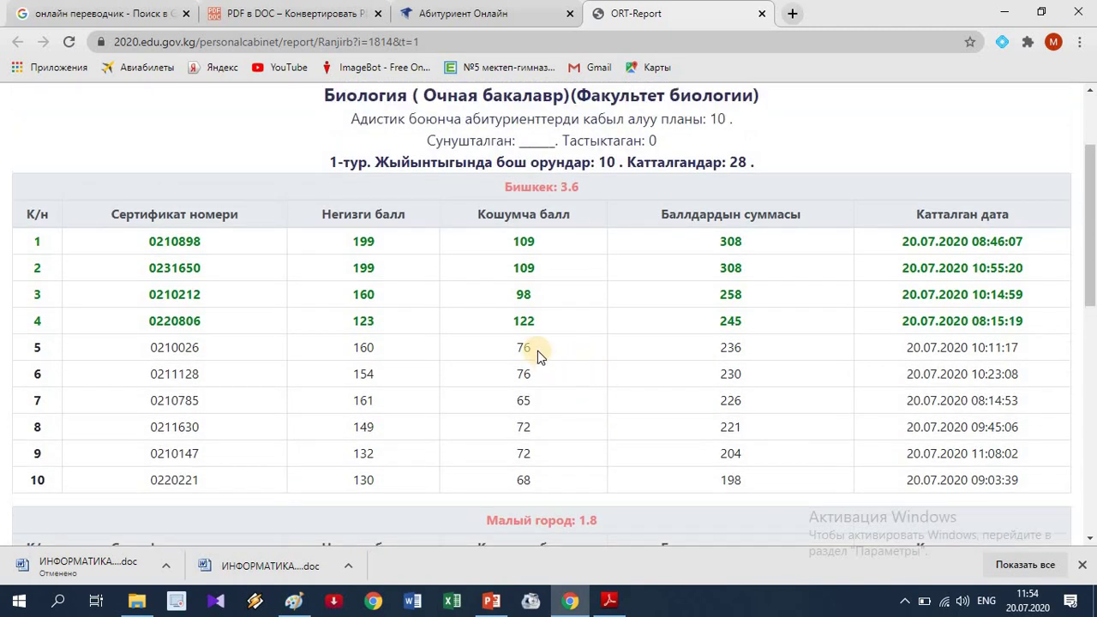
scroll(537, 350, "down", 1)
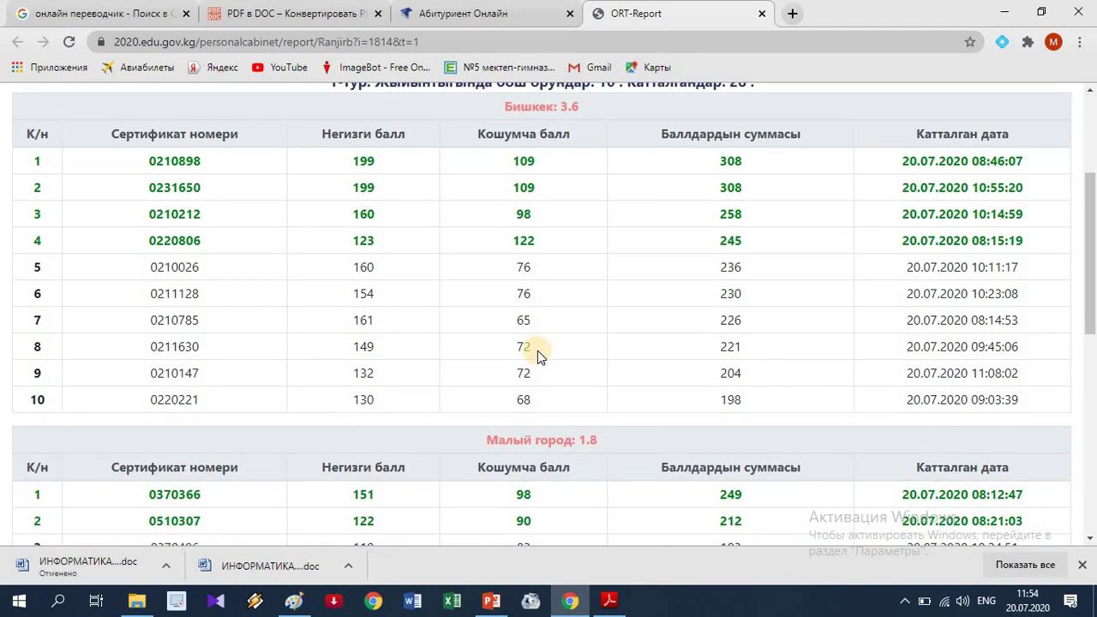
scroll(538, 350, "down", 2)
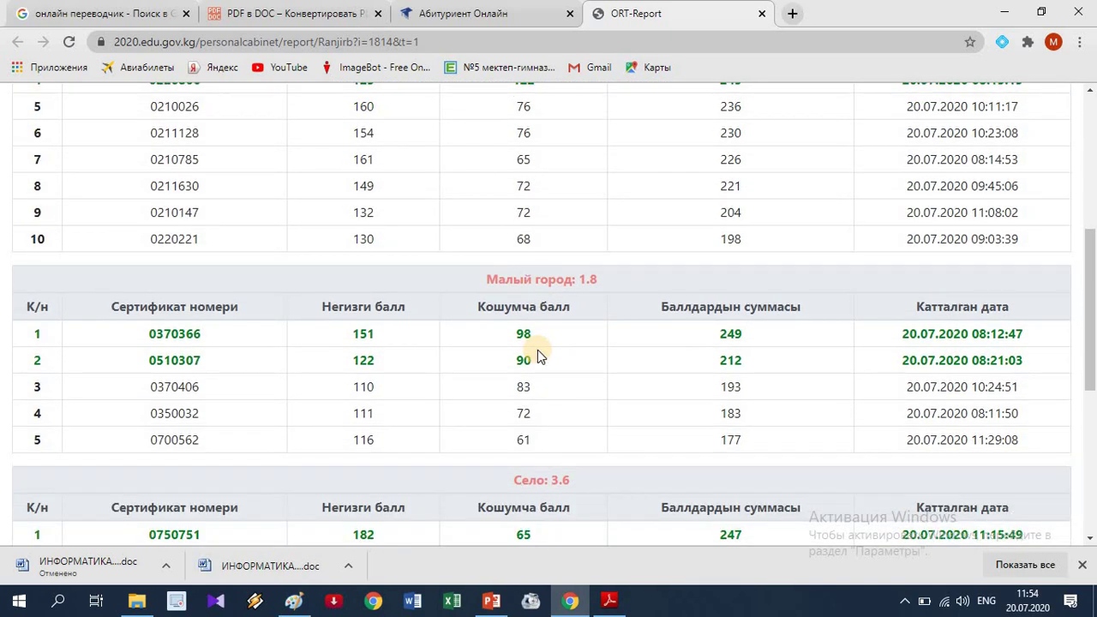
scroll(538, 350, "up", 3)
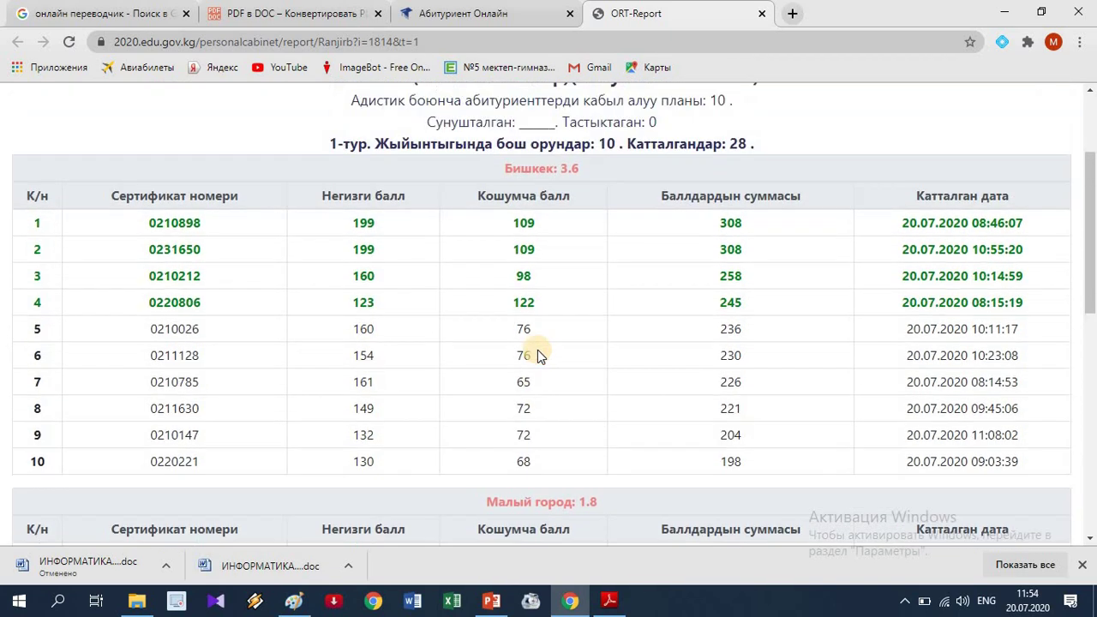
scroll(538, 350, "up", 2)
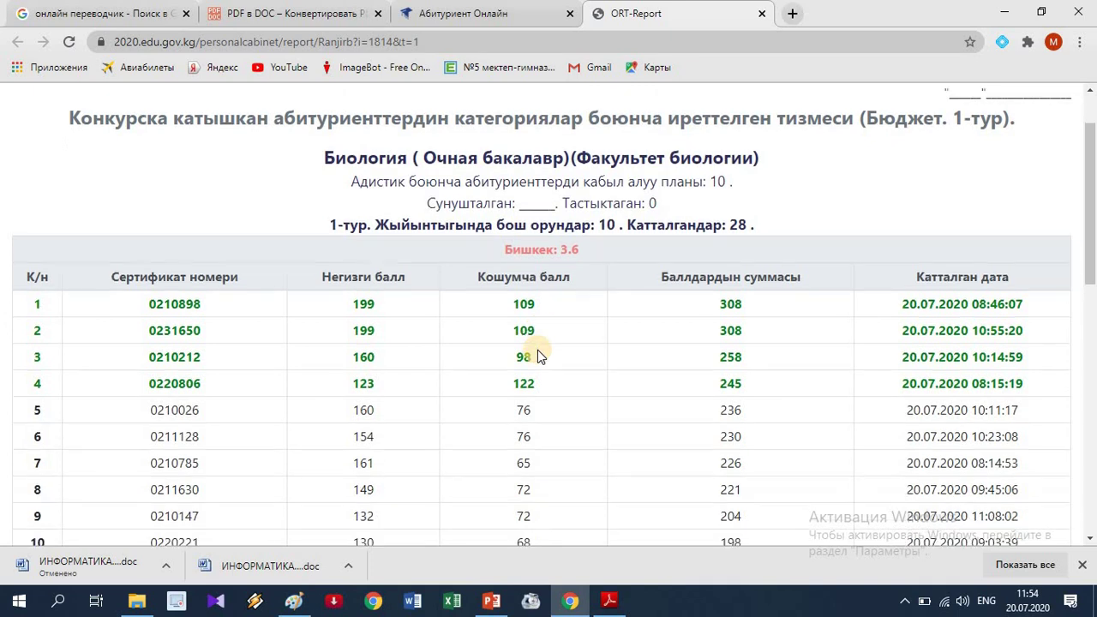
scroll(537, 350, "down", 2)
scroll(538, 349, "up", 3)
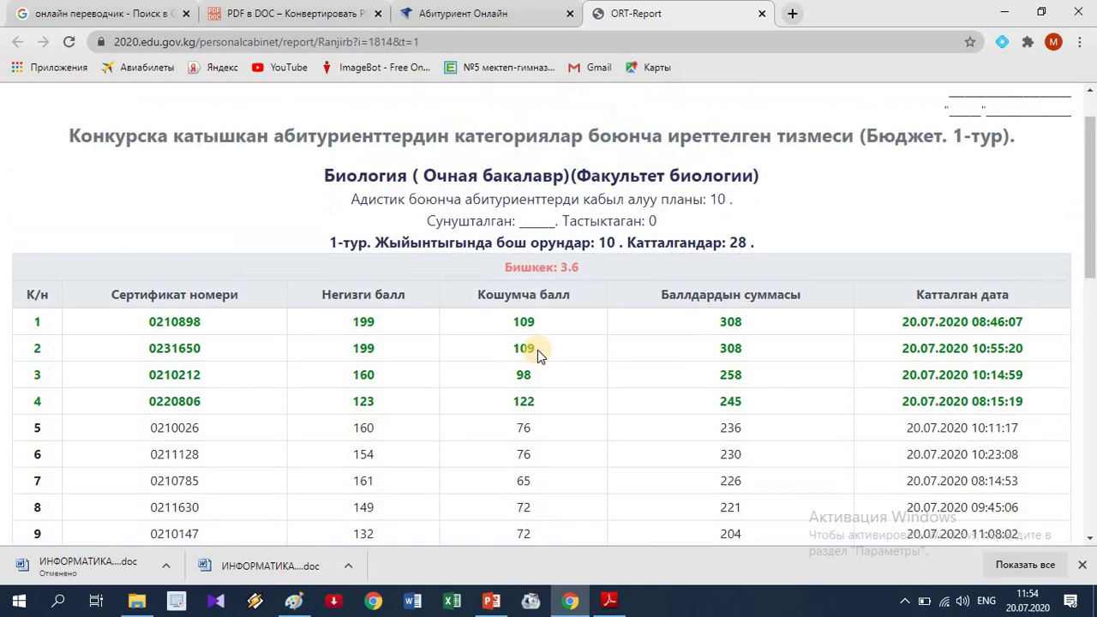
scroll(538, 350, "down", 1)
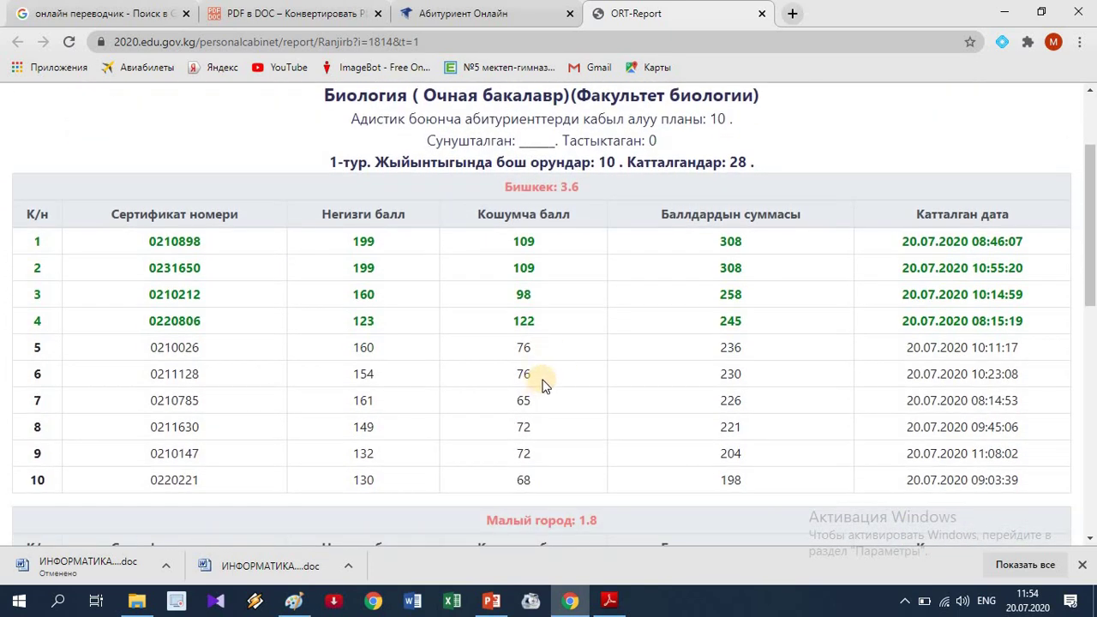
scroll(541, 385, "down", 1)
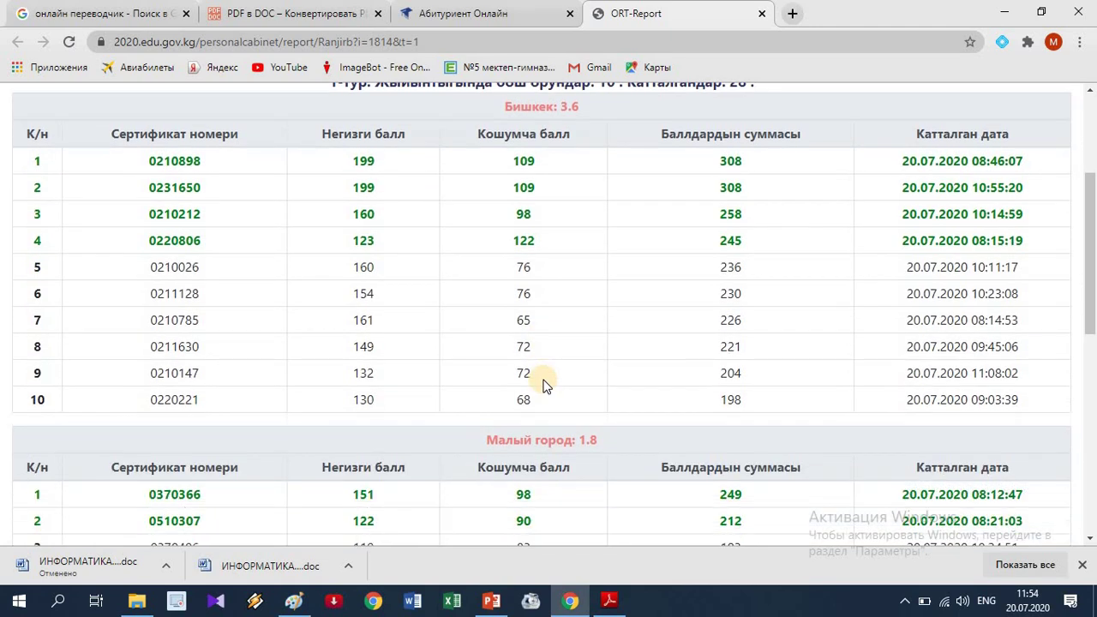
scroll(542, 385, "down", 3)
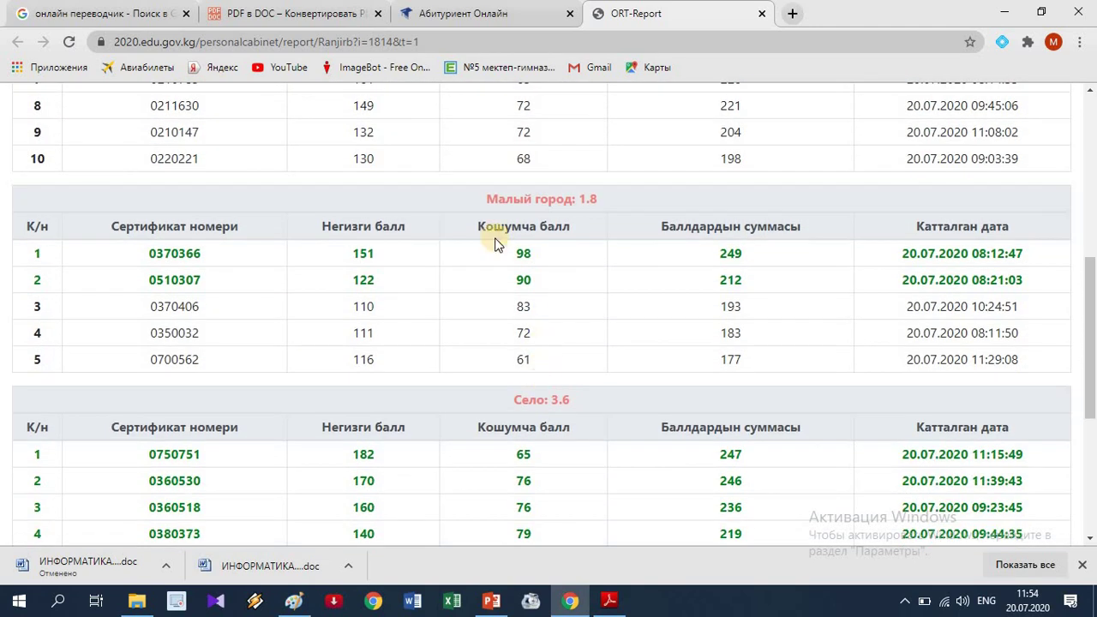
scroll(495, 238, "up", 2)
scroll(452, 230, "up", 2)
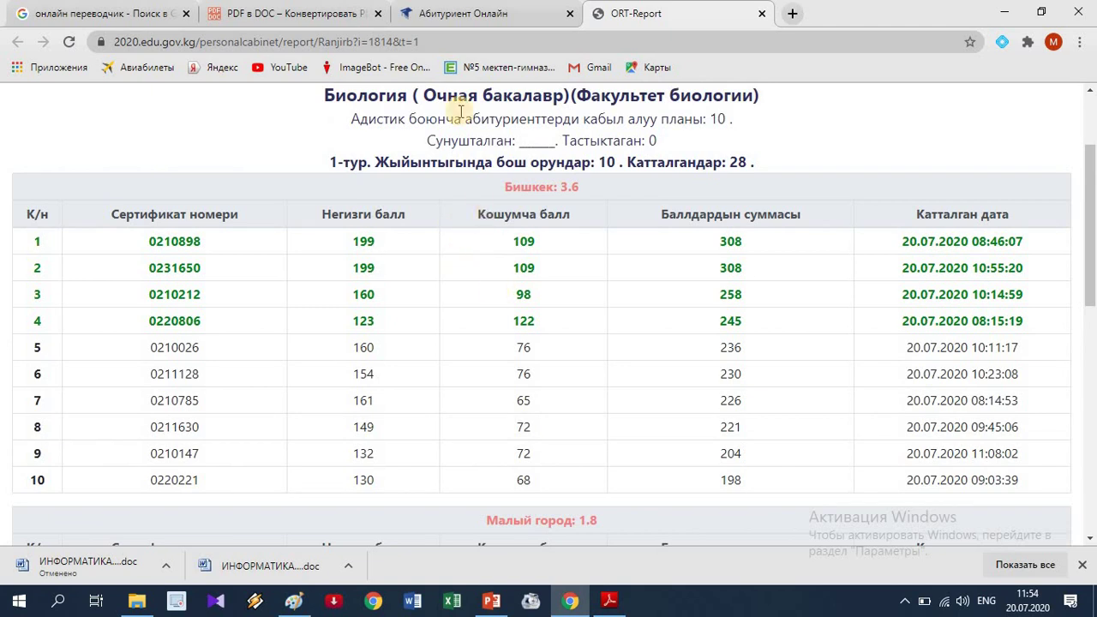
From the enrollee form tab, open the Biology budget round-1 ranking in another ORT-Report tab.
left_click(477, 21)
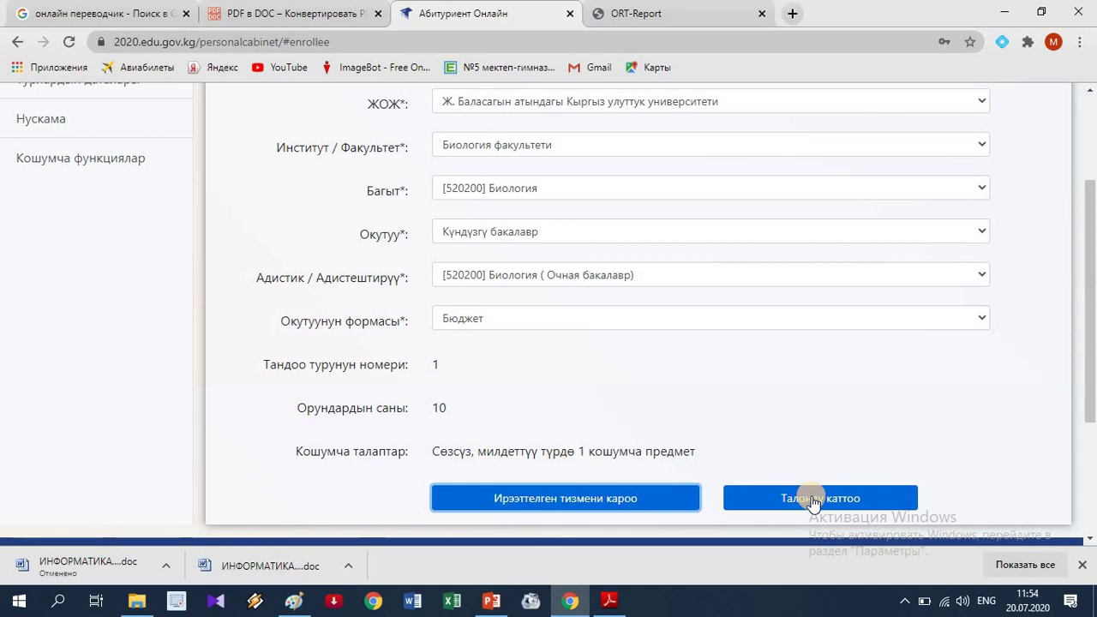
scroll(806, 480, "down", 2)
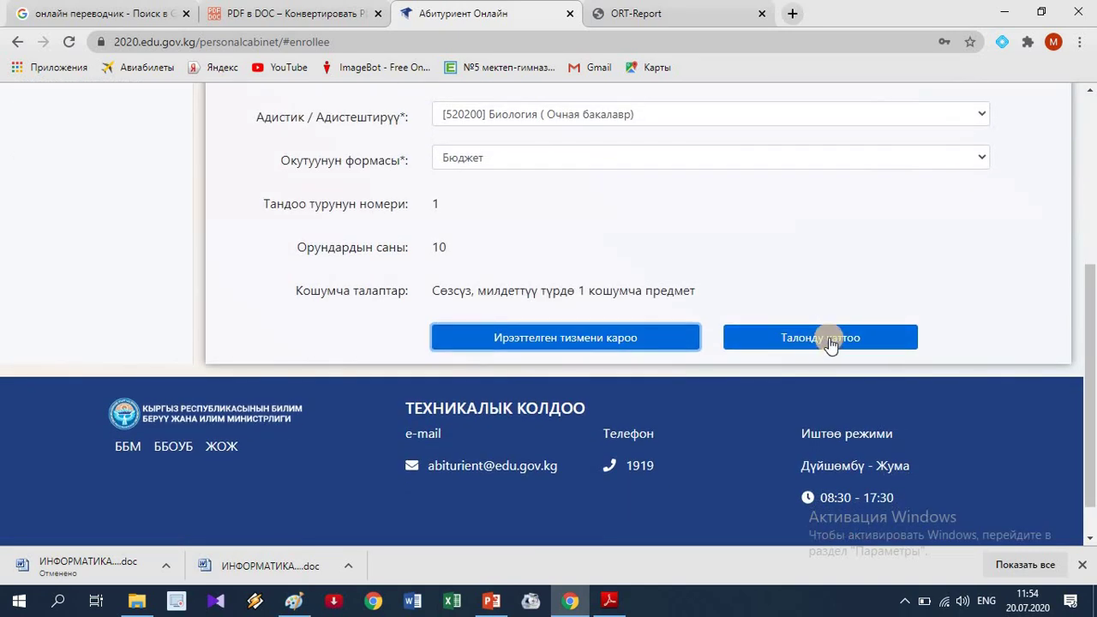
scroll(829, 338, "up", 2)
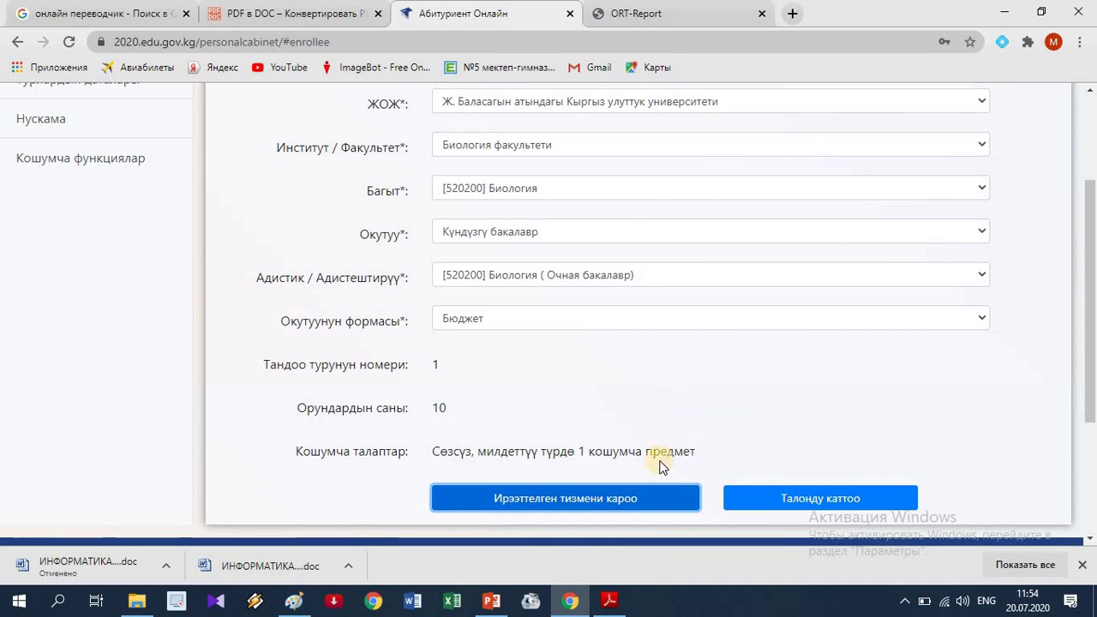
left_click(647, 508)
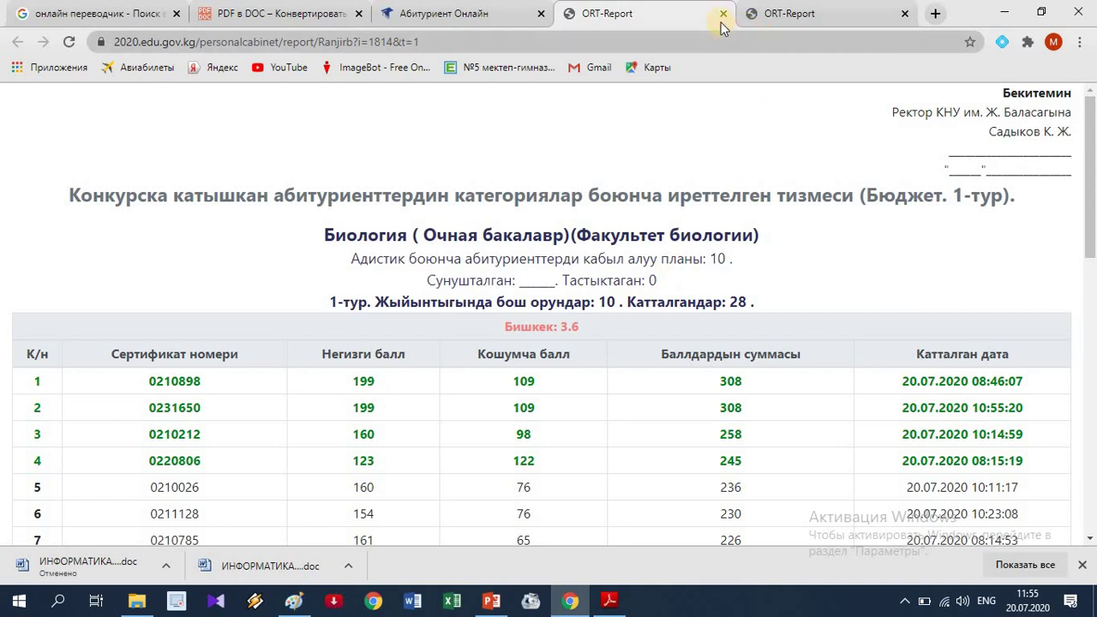
Close the duplicate tab and scroll the original ranking: plan 10, Бишкек totals 308 to 198.
left_click(723, 13)
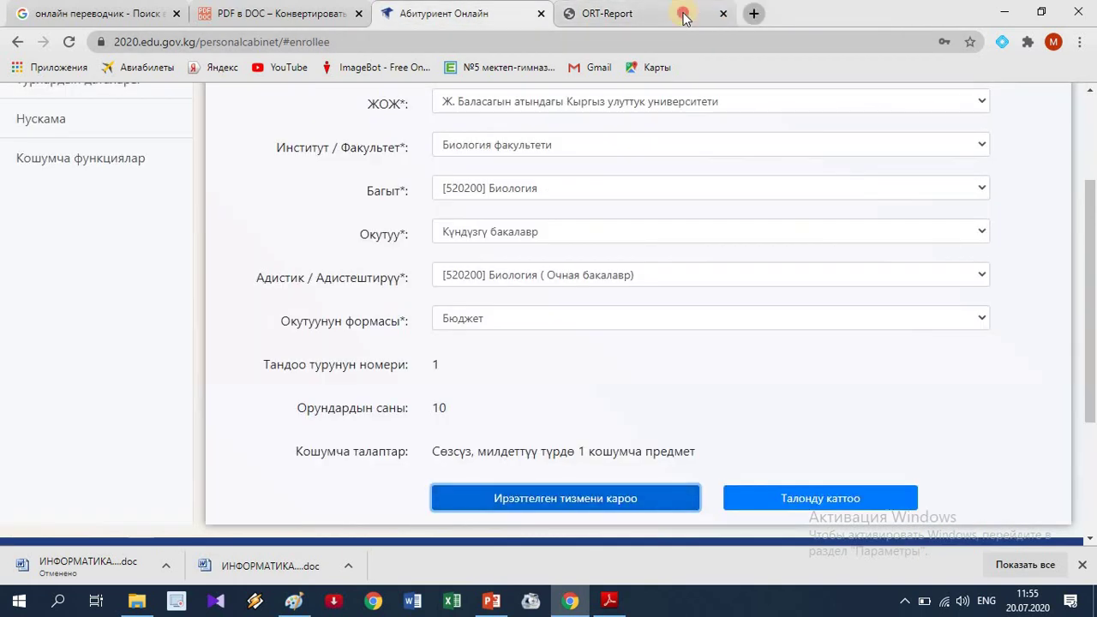
key("ctrl+Tab")
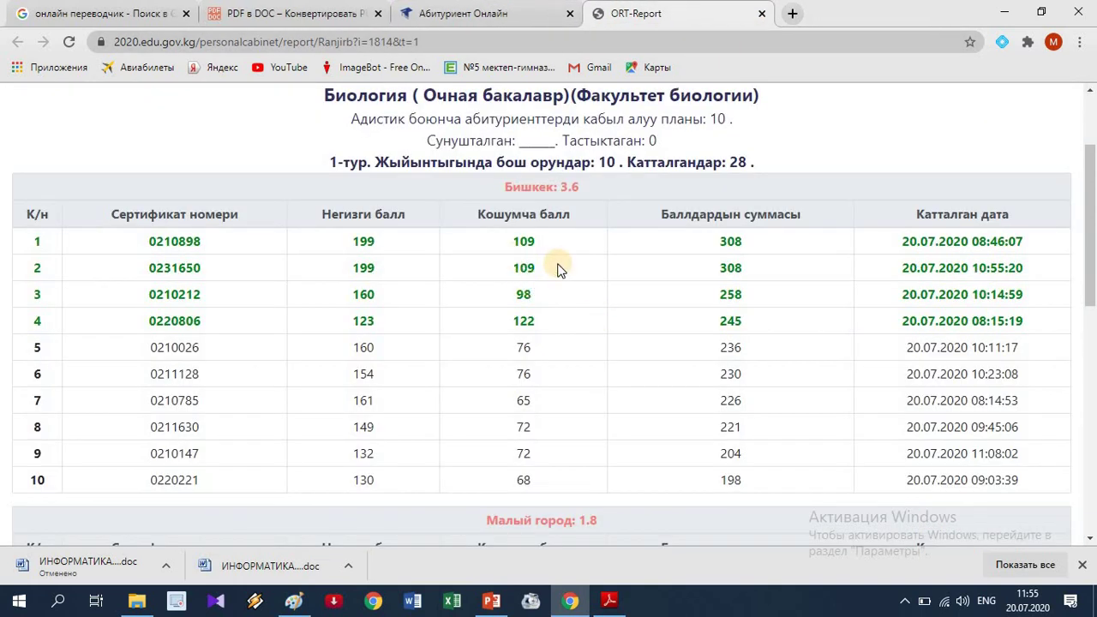
scroll(558, 269, "down", 2)
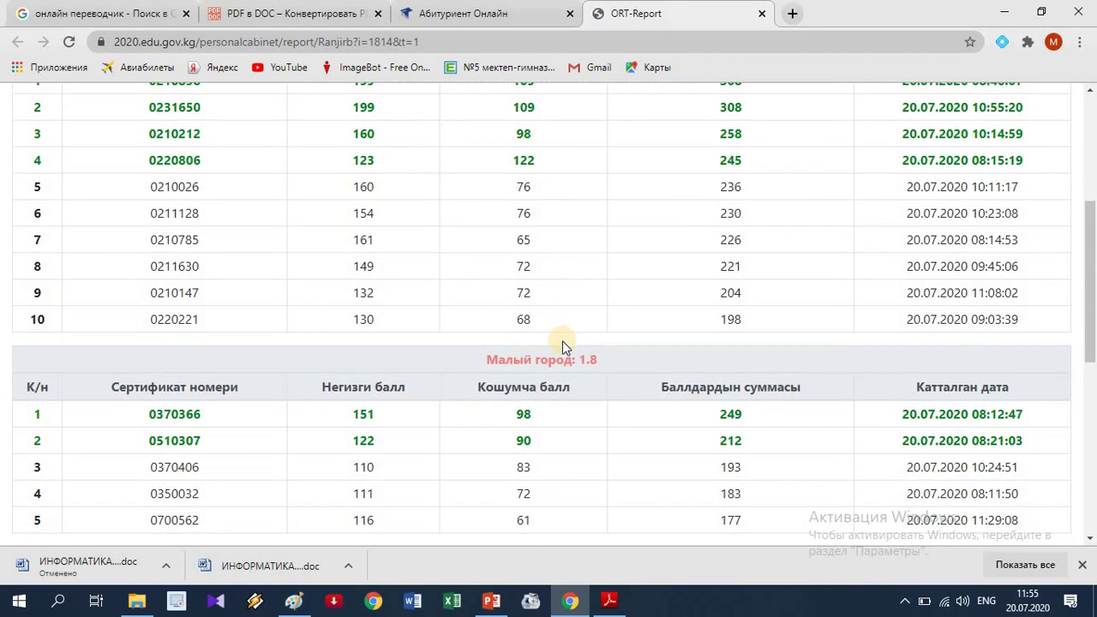
scroll(563, 342, "up", 1)
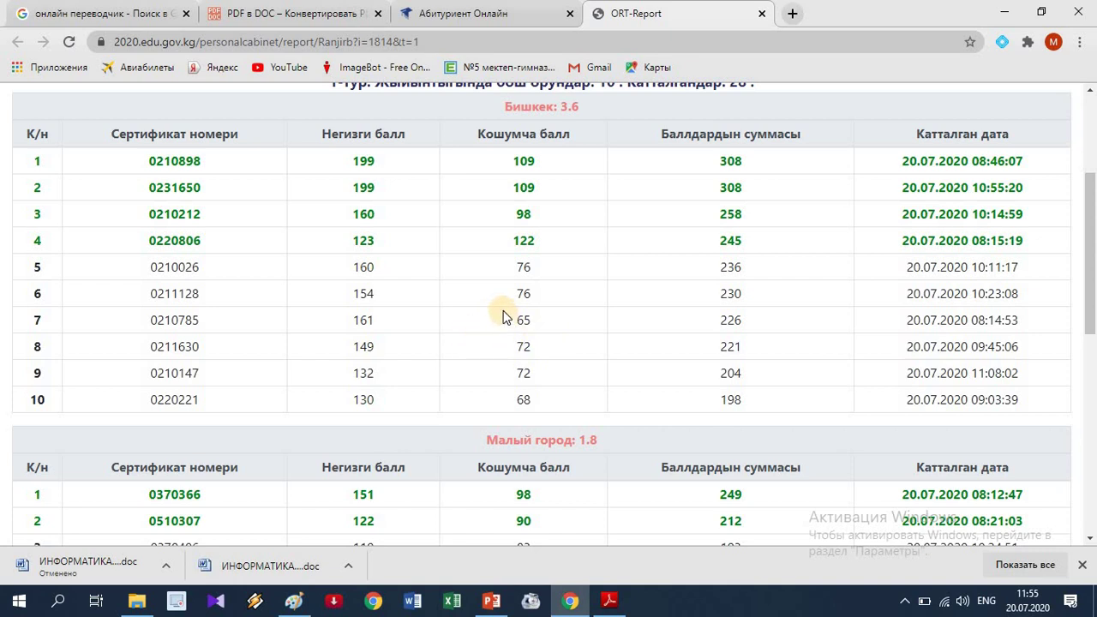
scroll(504, 317, "up", 2)
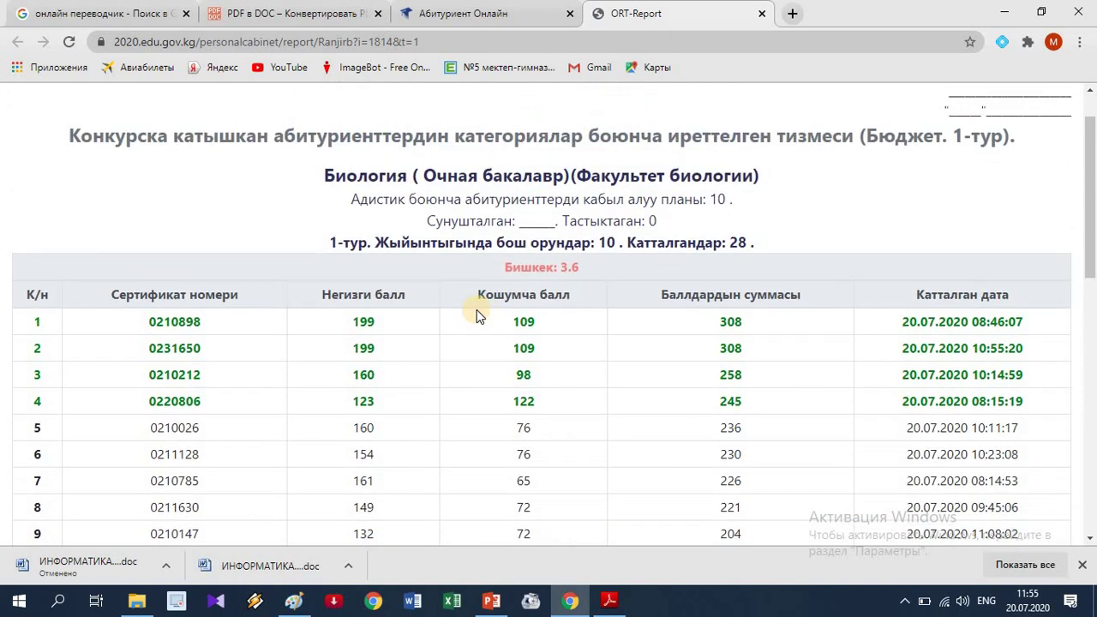
scroll(477, 310, "down", 2)
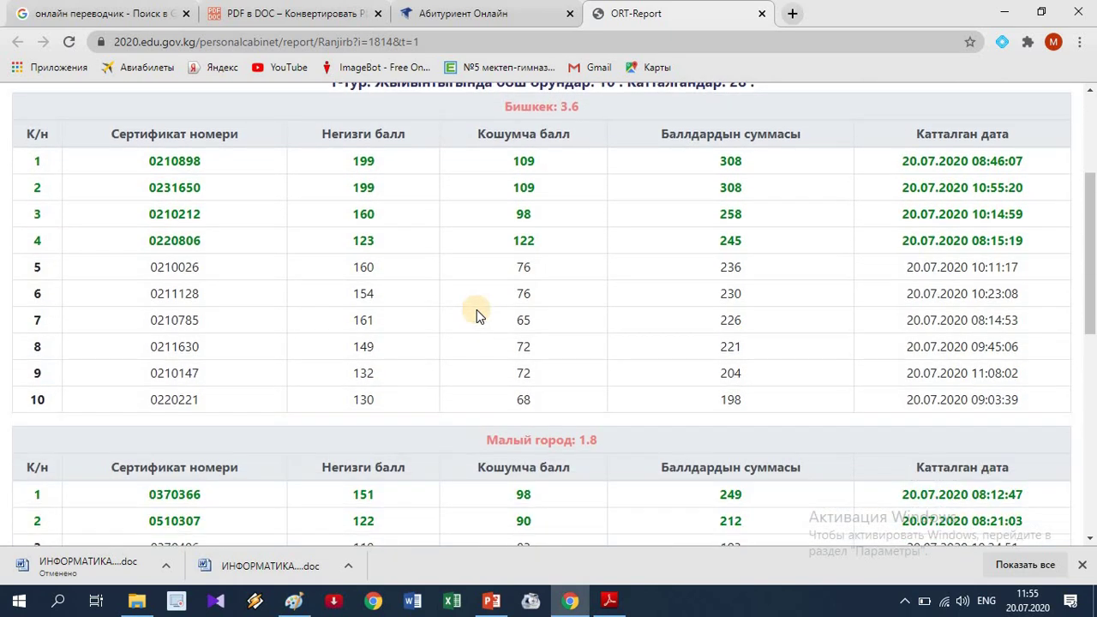
scroll(477, 314, "down", 1)
scroll(476, 314, "up", 2)
scroll(477, 314, "up", 2)
scroll(482, 270, "down", 1)
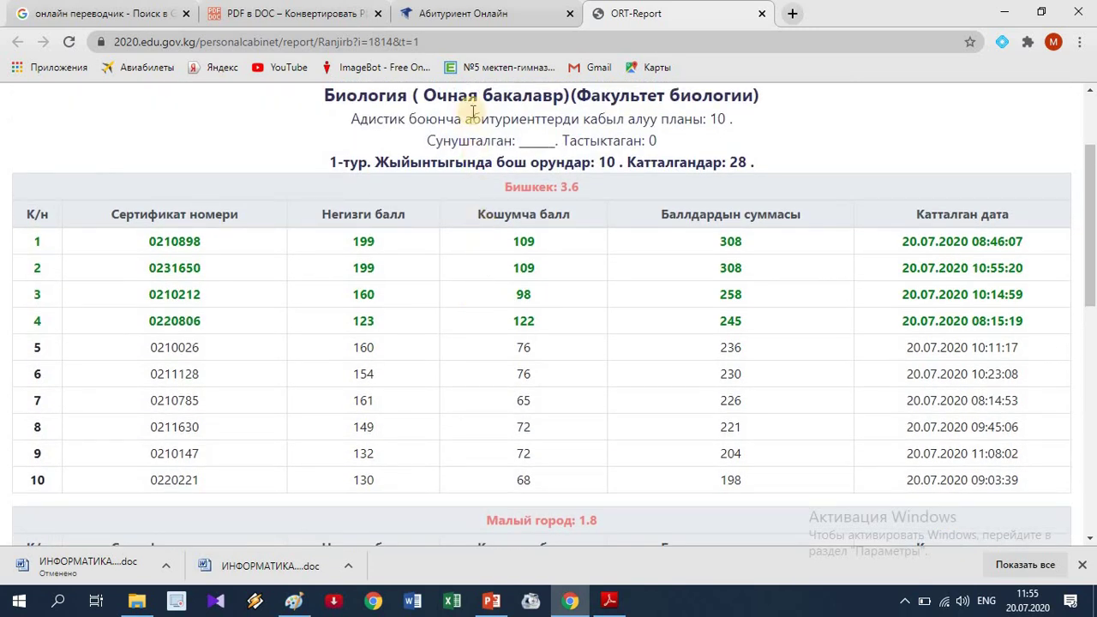